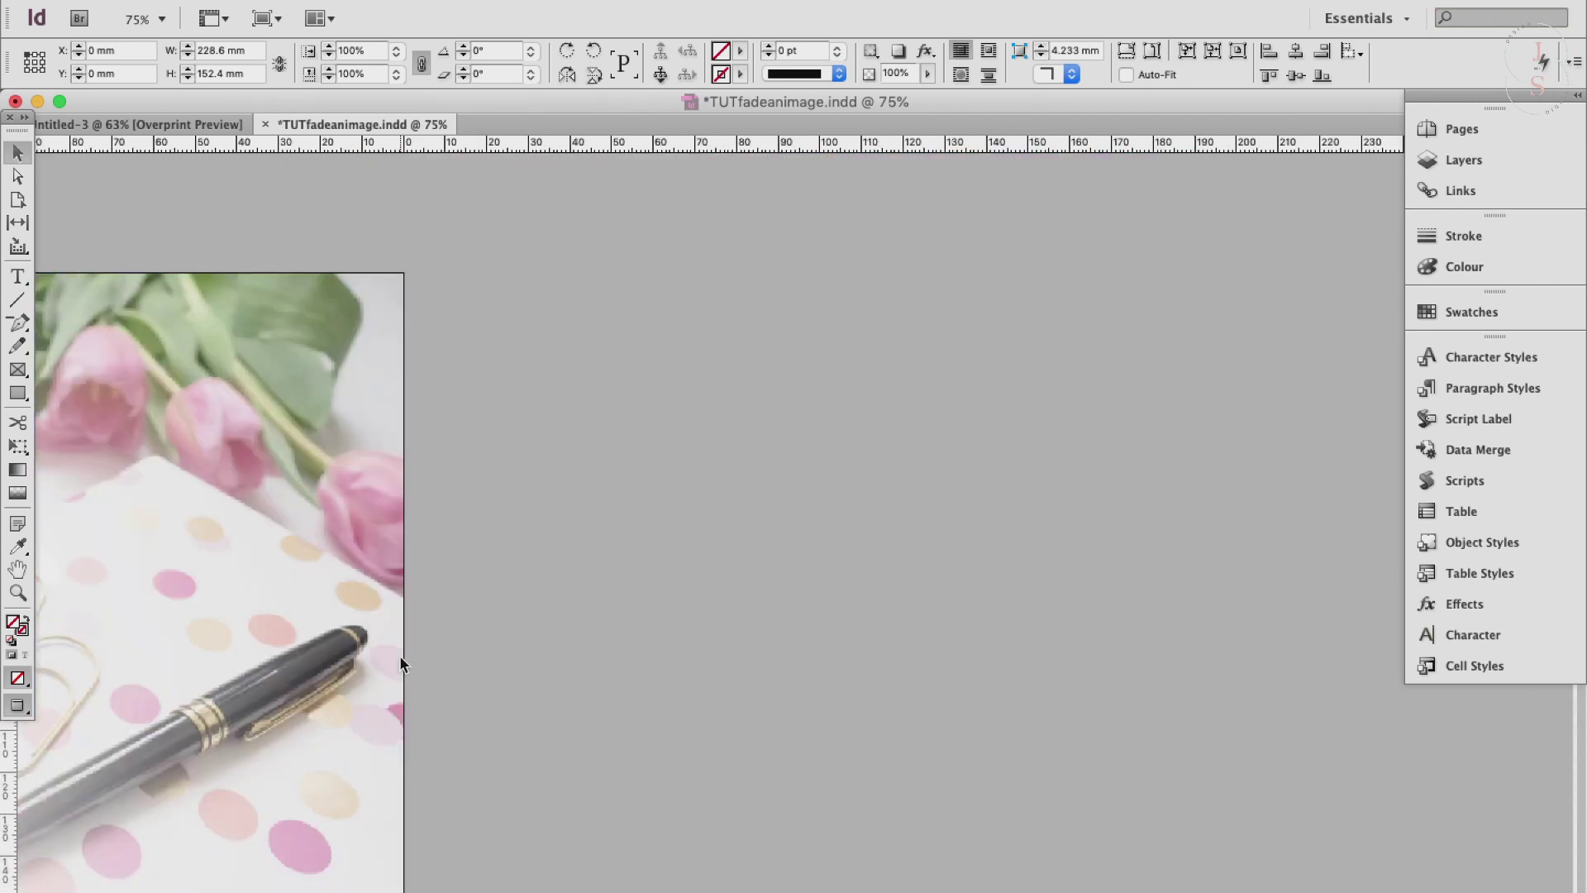
Start the File > Place command, then cancel it without choosing a file.
scroll(399, 665, right, 6)
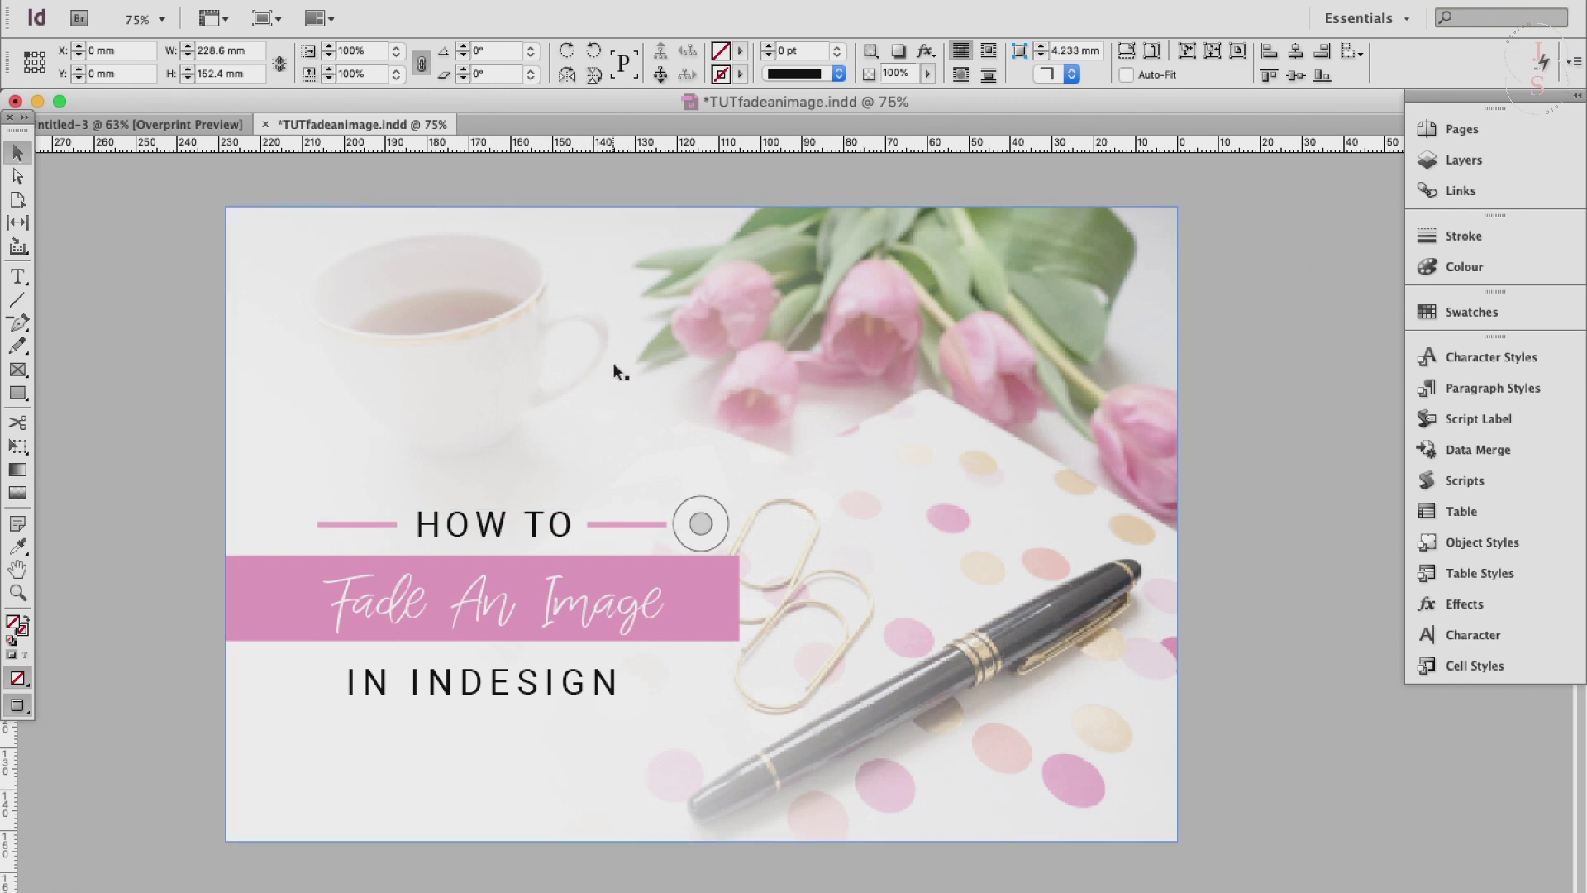
scroll(615, 360, up, 8)
scroll(616, 364, up, 10)
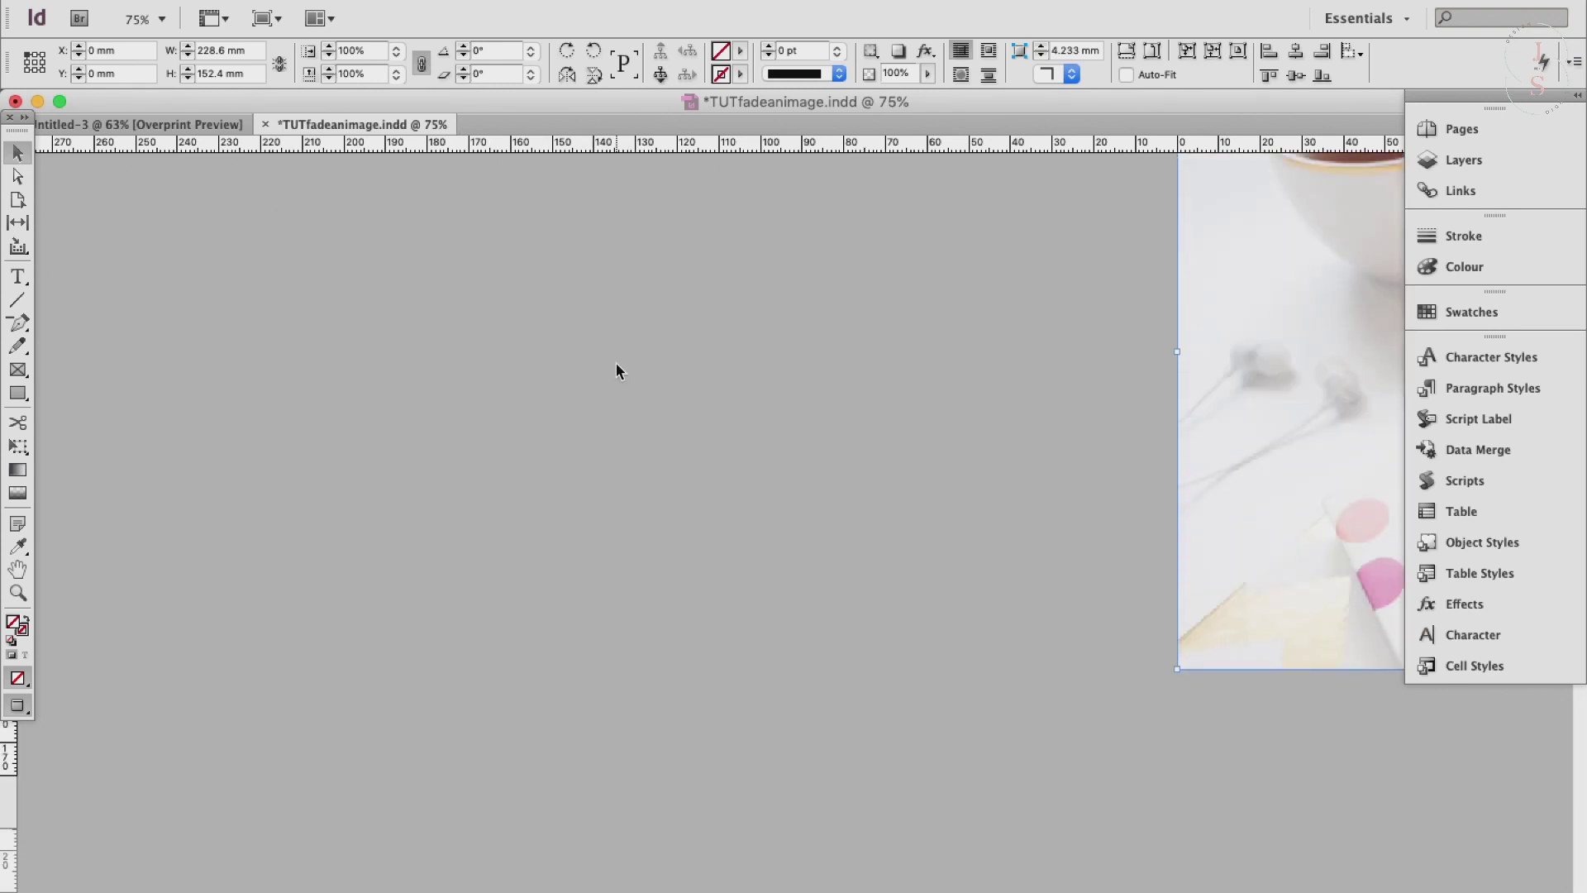
scroll(617, 363, right, 9)
click(157, 0)
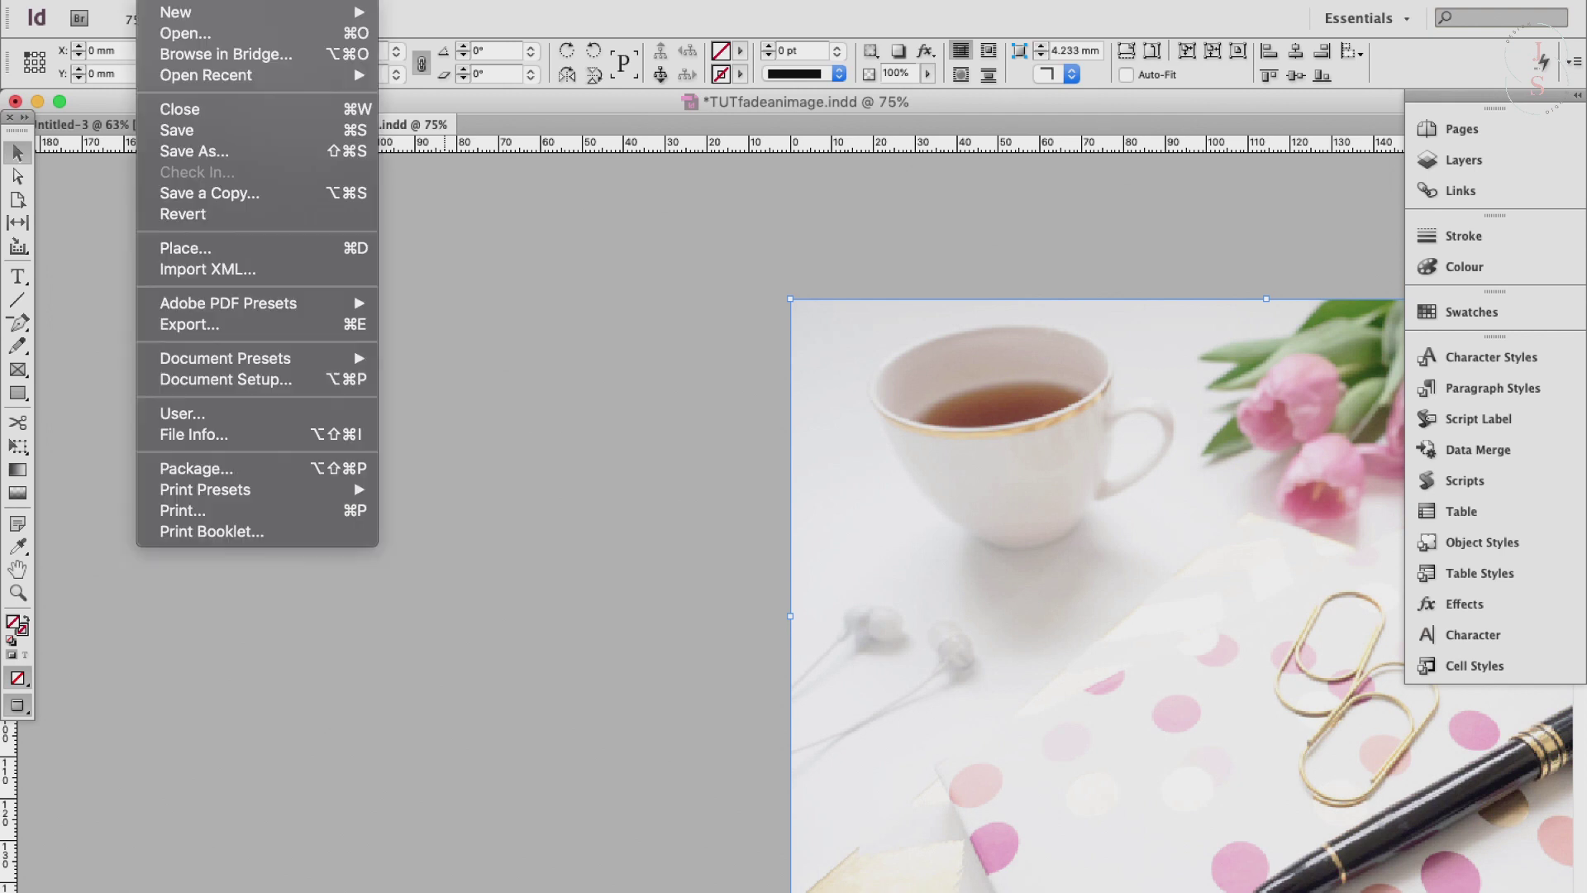
click(222, 248)
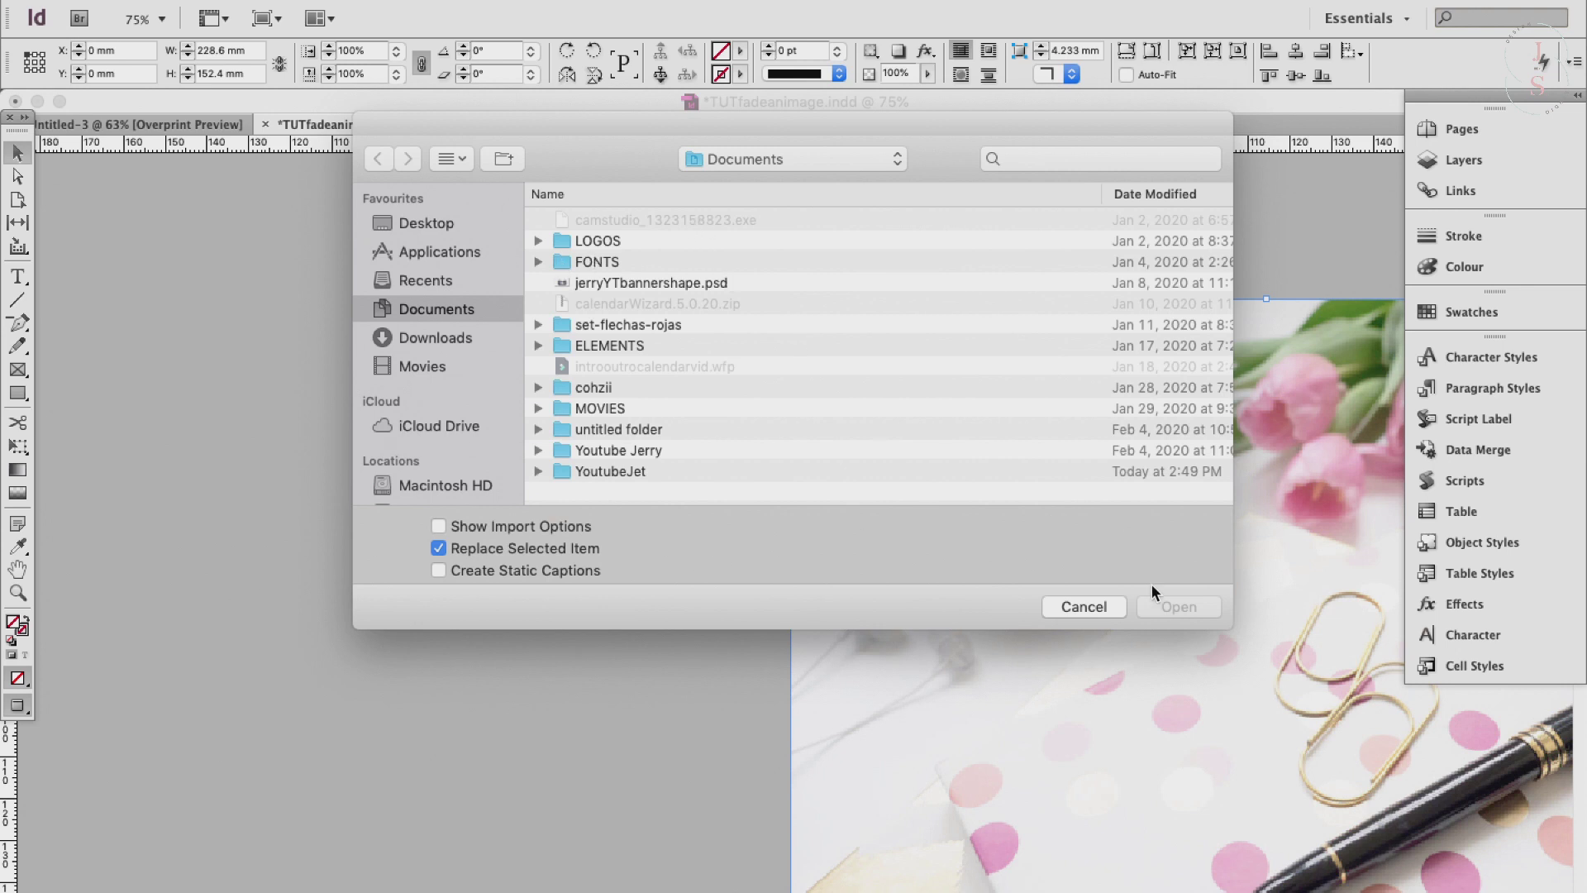
click(1083, 606)
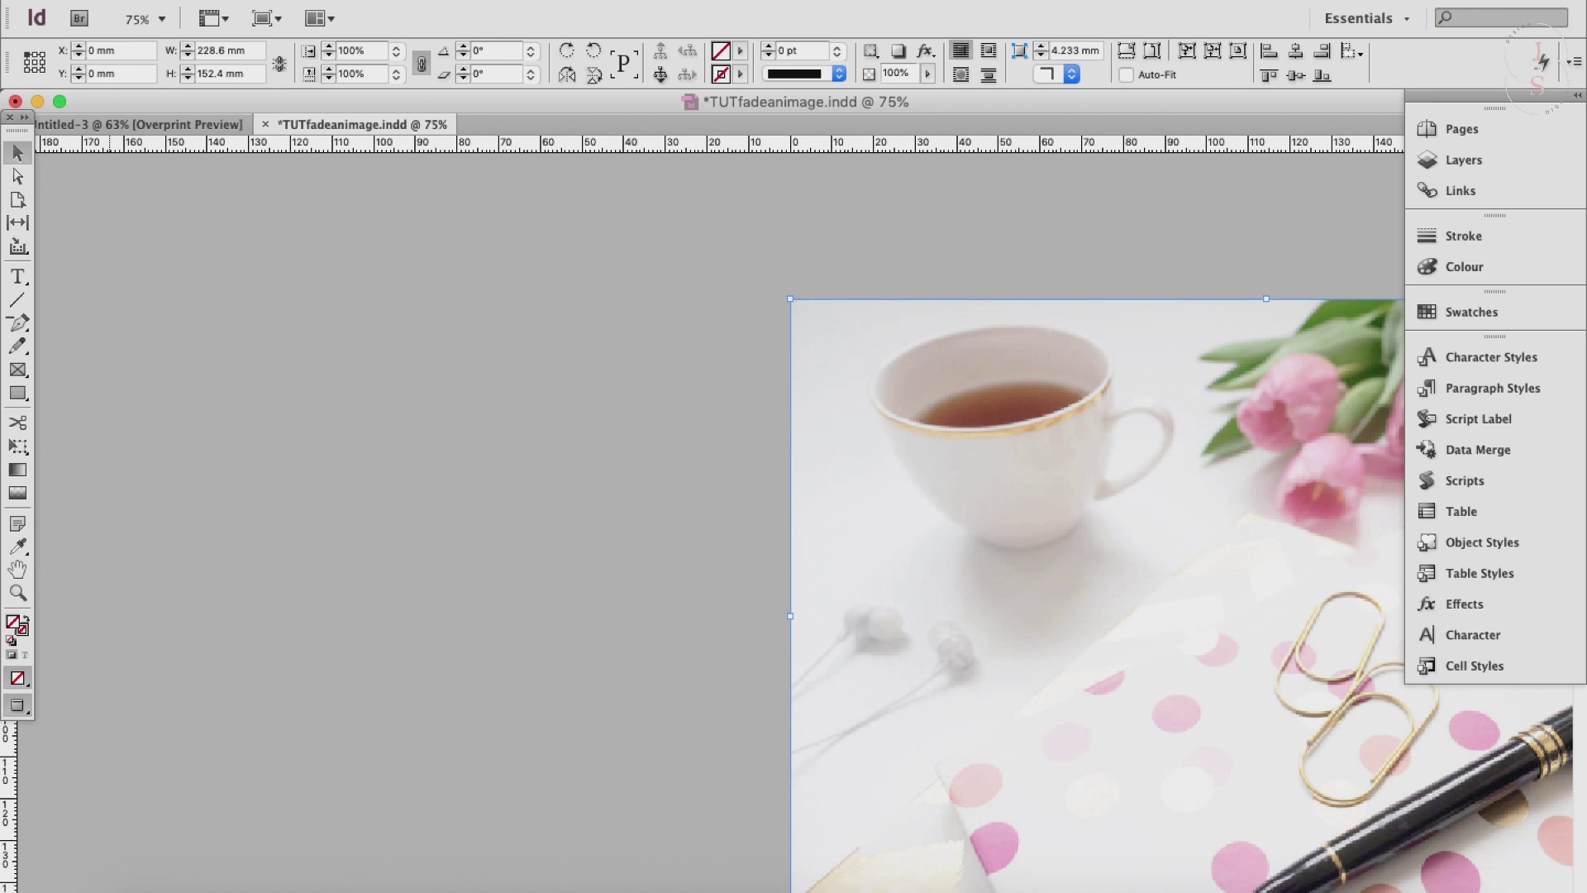
Drag dabbles-2.jpg from the Desktop folder into InDesign and place it as a new frame.
click(148, 886)
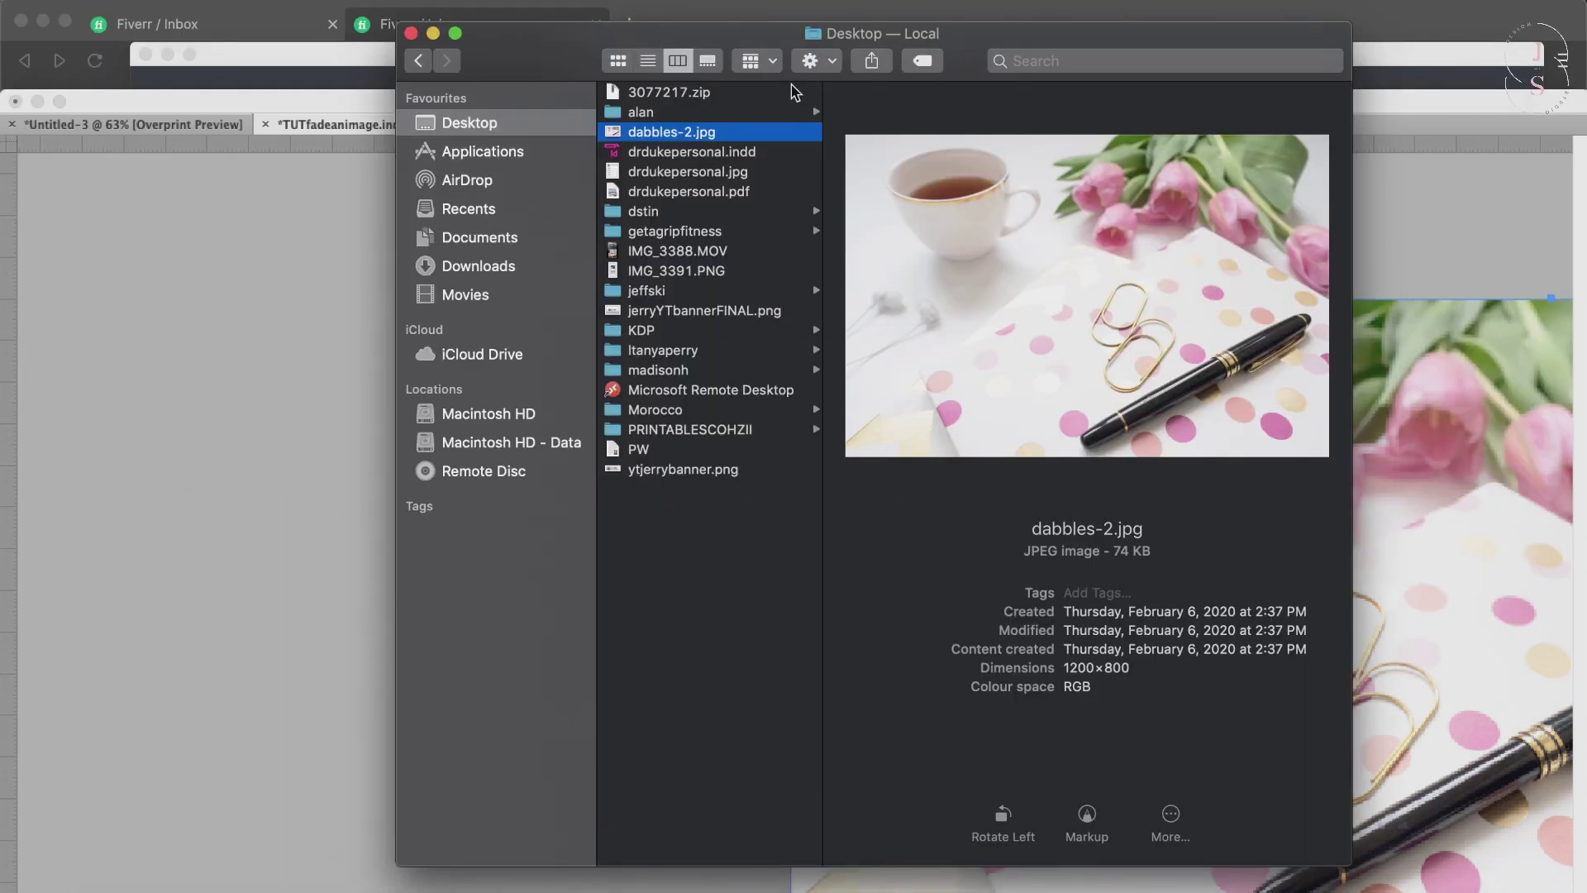
mouse_move(788, 132)
mouse_down()
mouse_move(726, 134)
mouse_move(313, 405)
mouse_move(177, 342)
mouse_up()
click(108, 274)
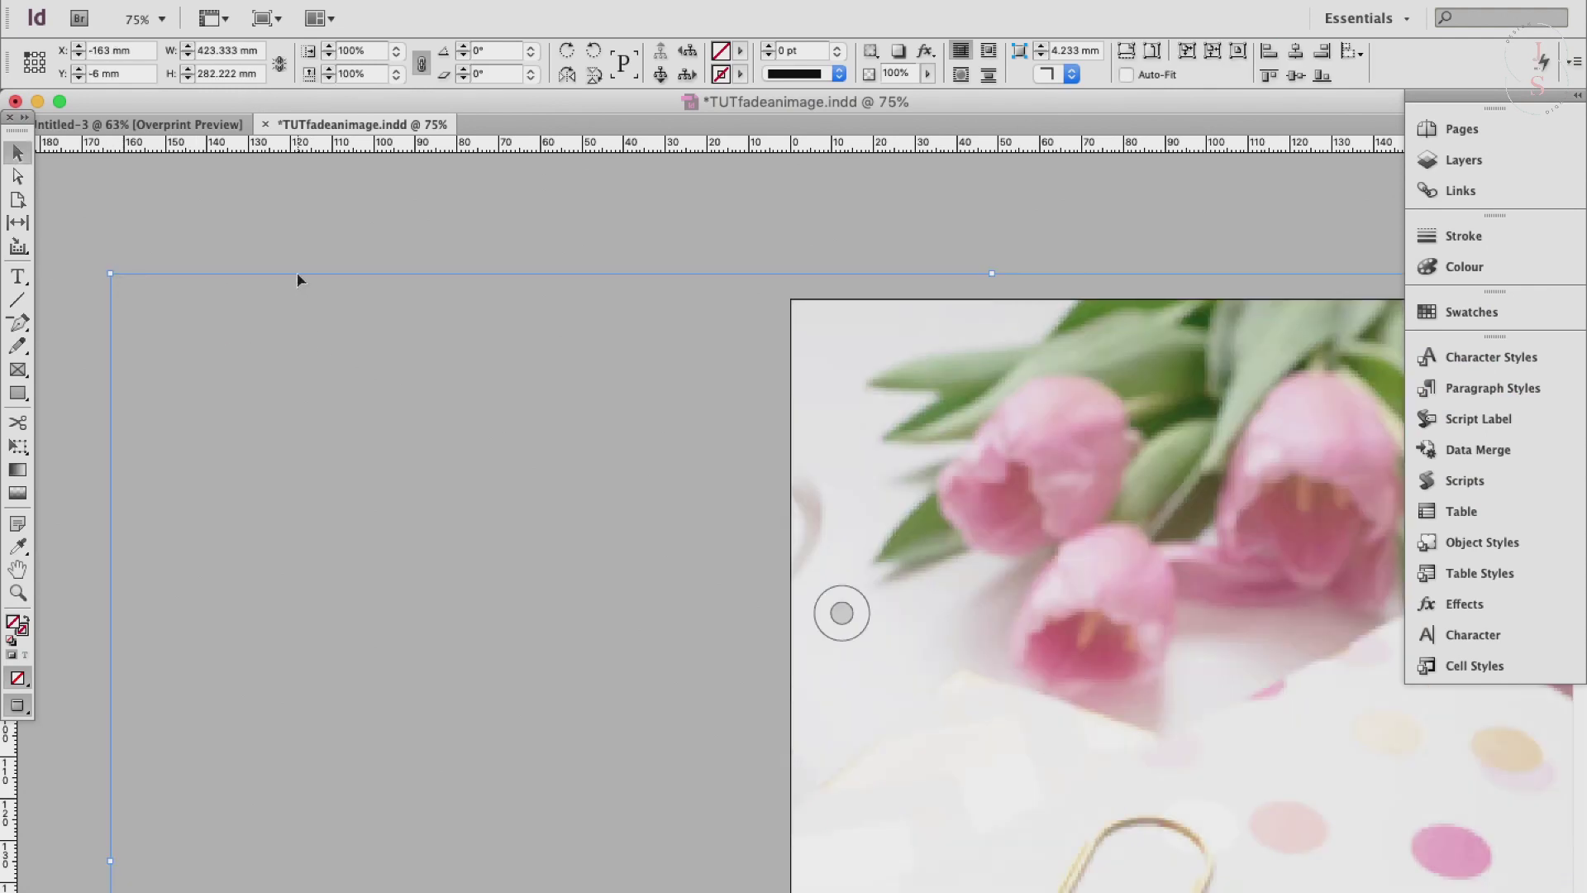
Move and resize the photo to cover the page area, snapped to the left edge.
drag(300, 279, 1048, 468)
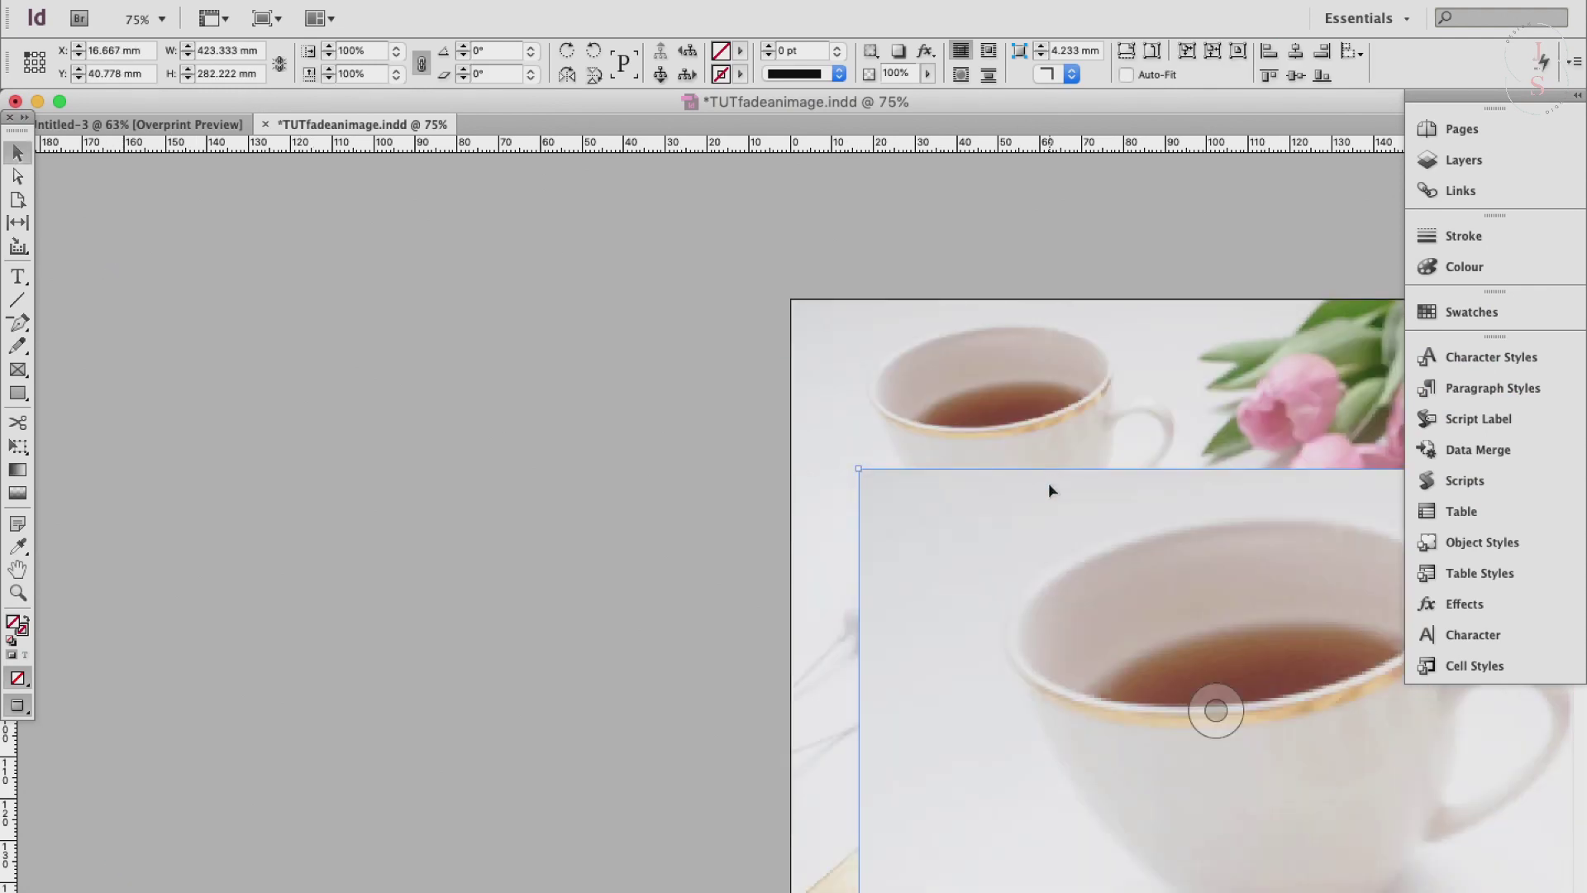
scroll(1048, 484, right, 10)
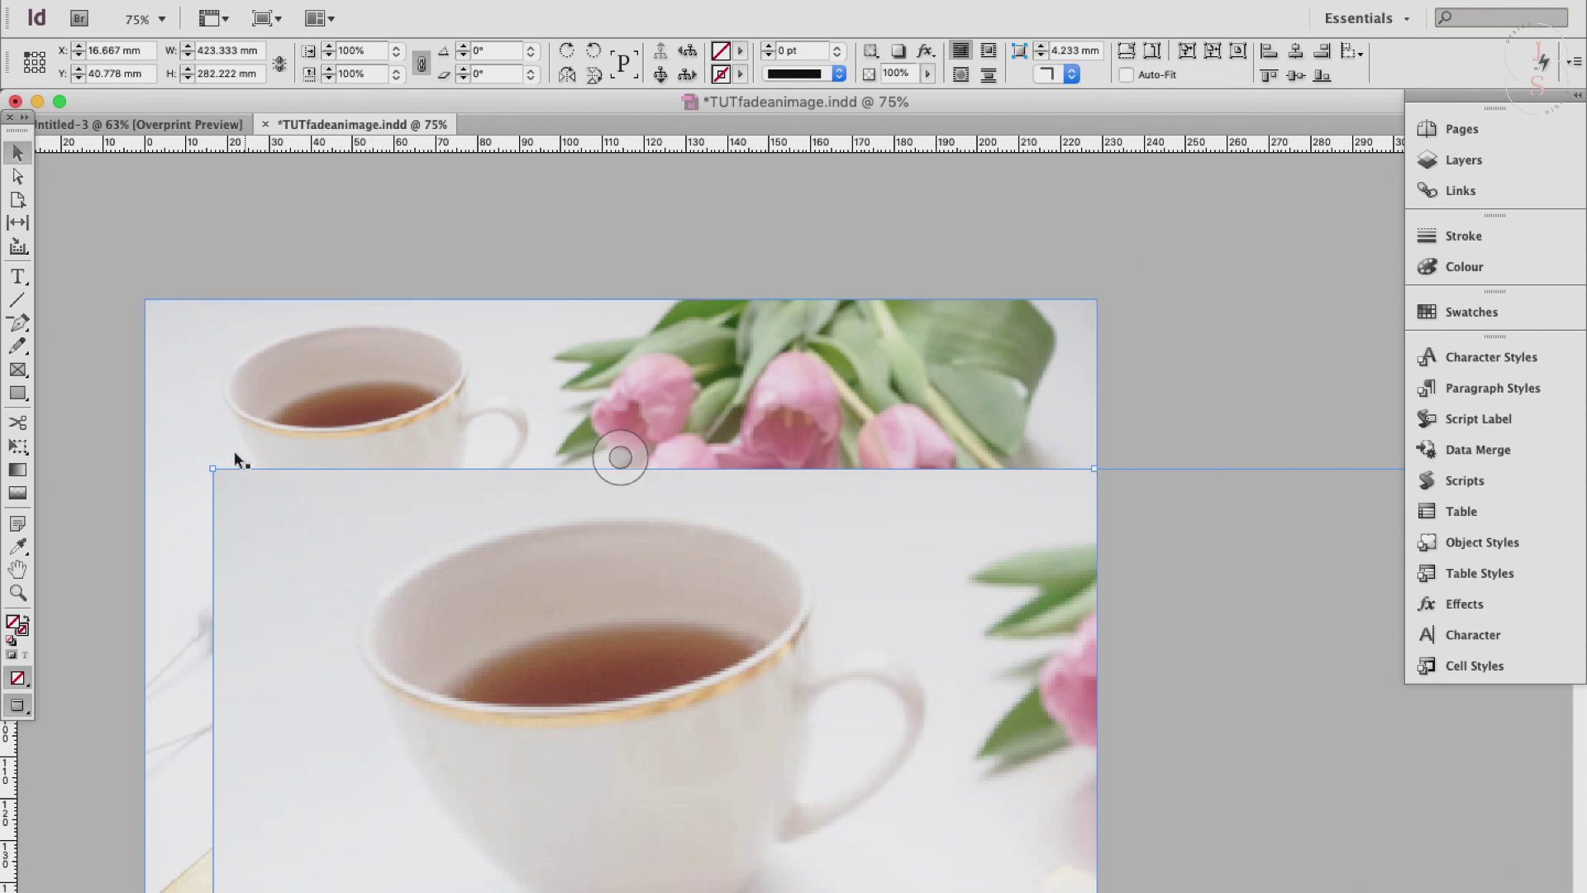
drag(248, 489, 327, 555)
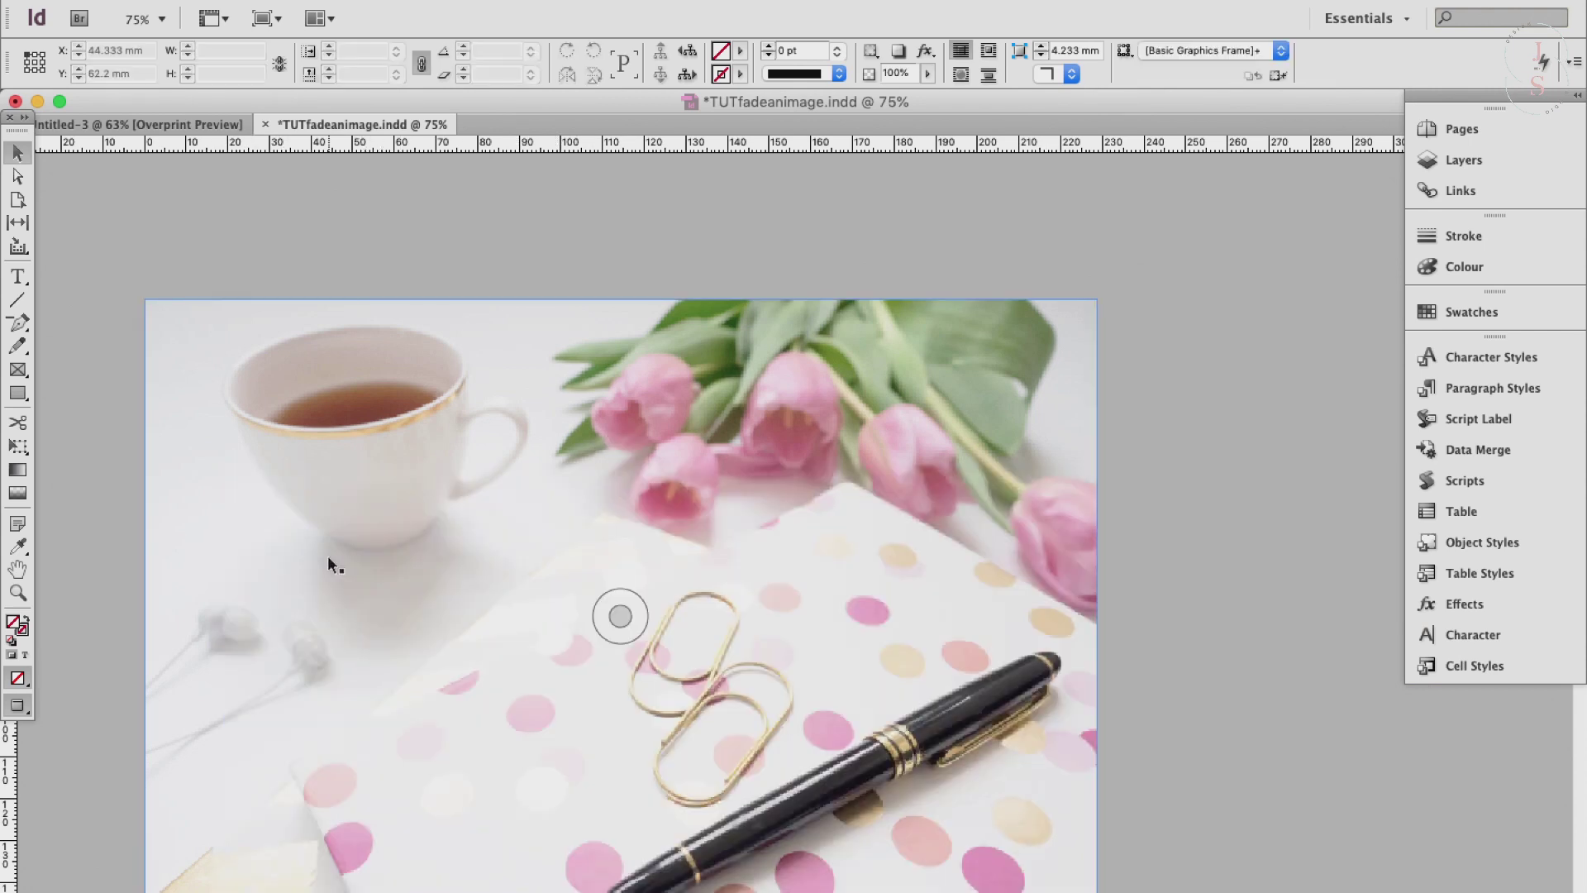
drag(145, 517, 143, 517)
click(142, 517)
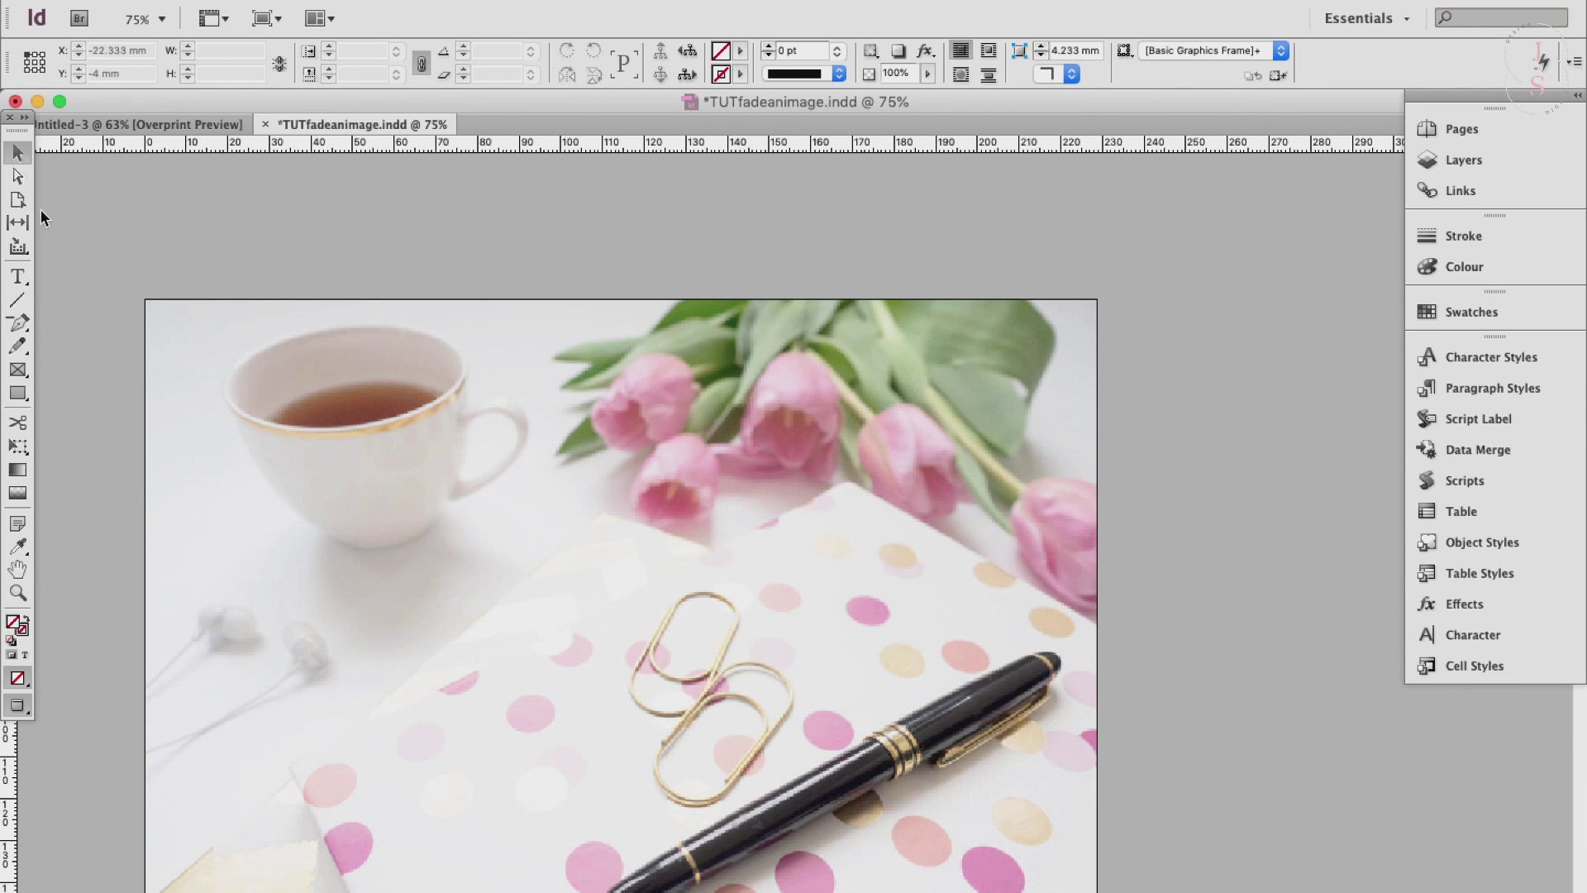
Select the tea and tulips photo and try several Gradient Feather fade directions.
click(483, 555)
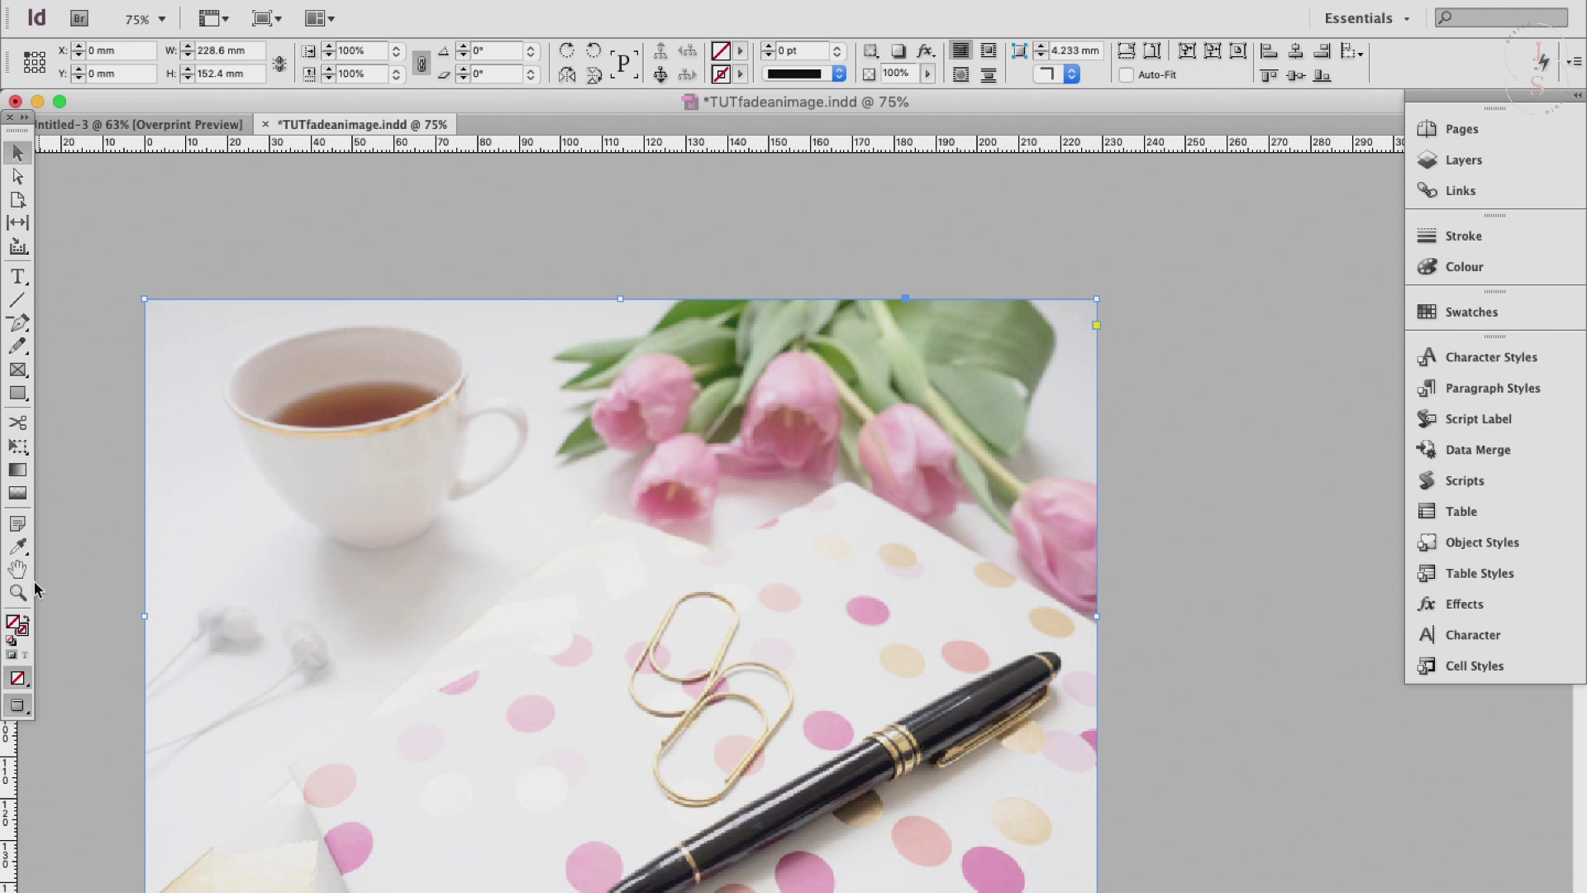
click(24, 500)
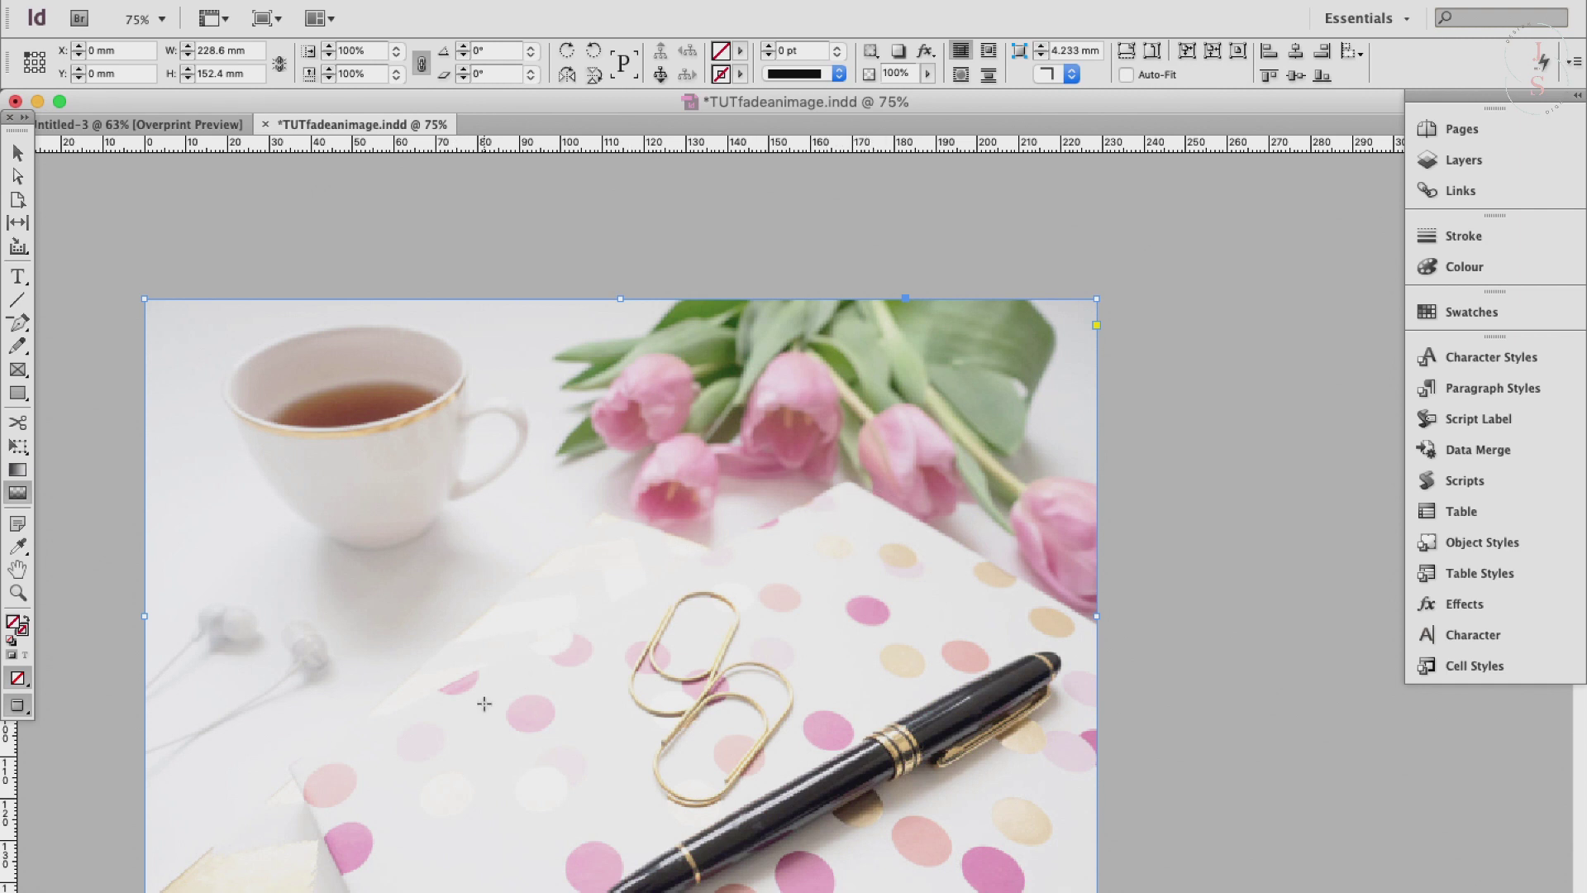
drag(1011, 382, 467, 723)
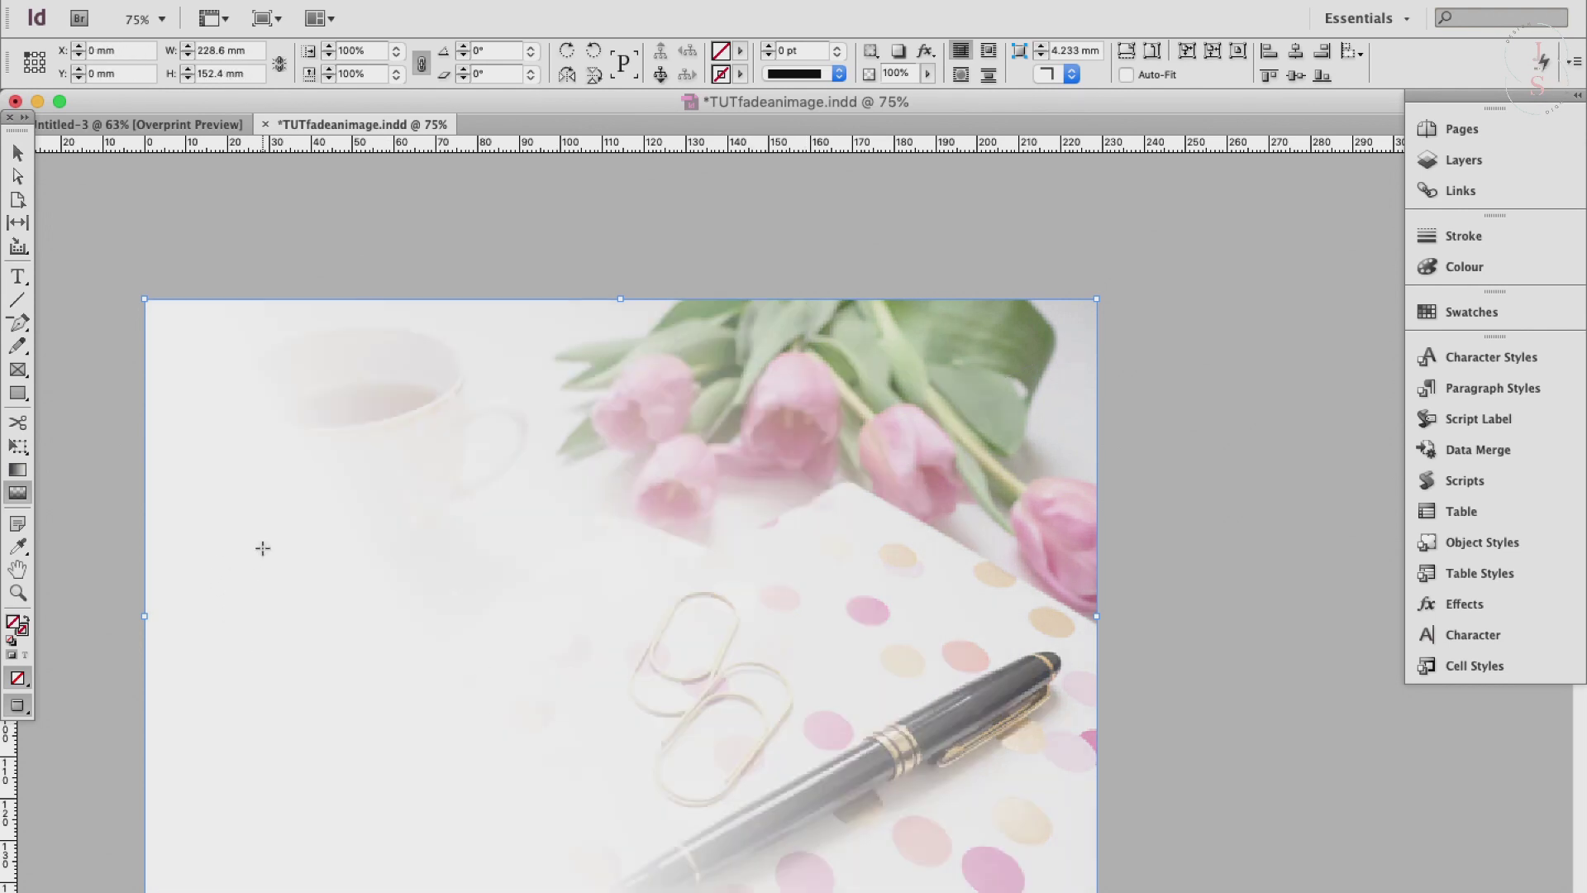
drag(260, 548, 711, 657)
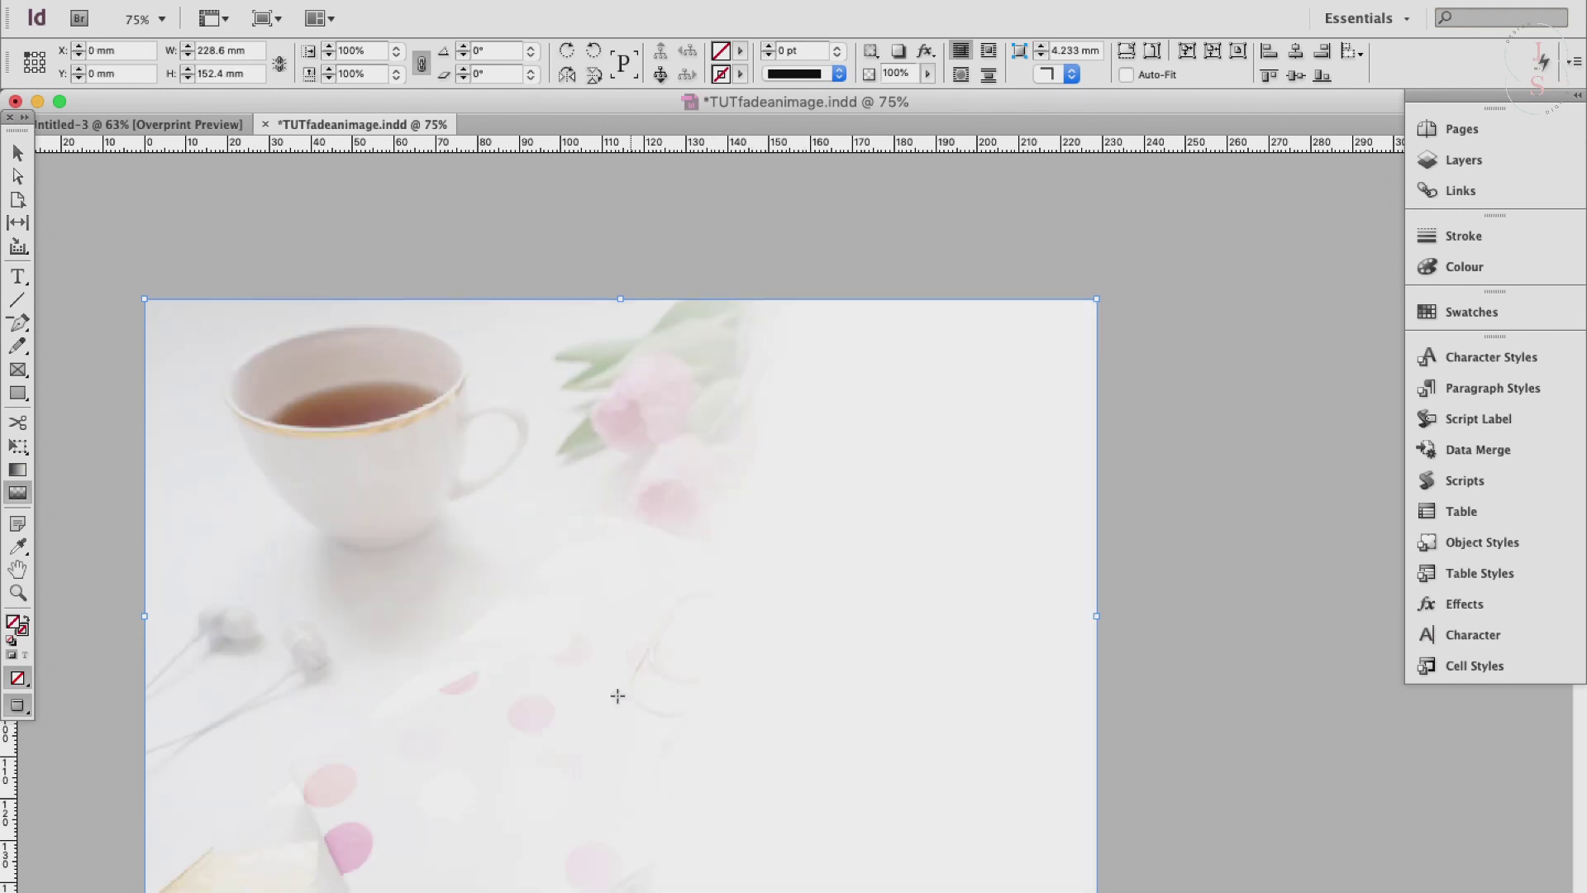
drag(287, 831, 821, 556)
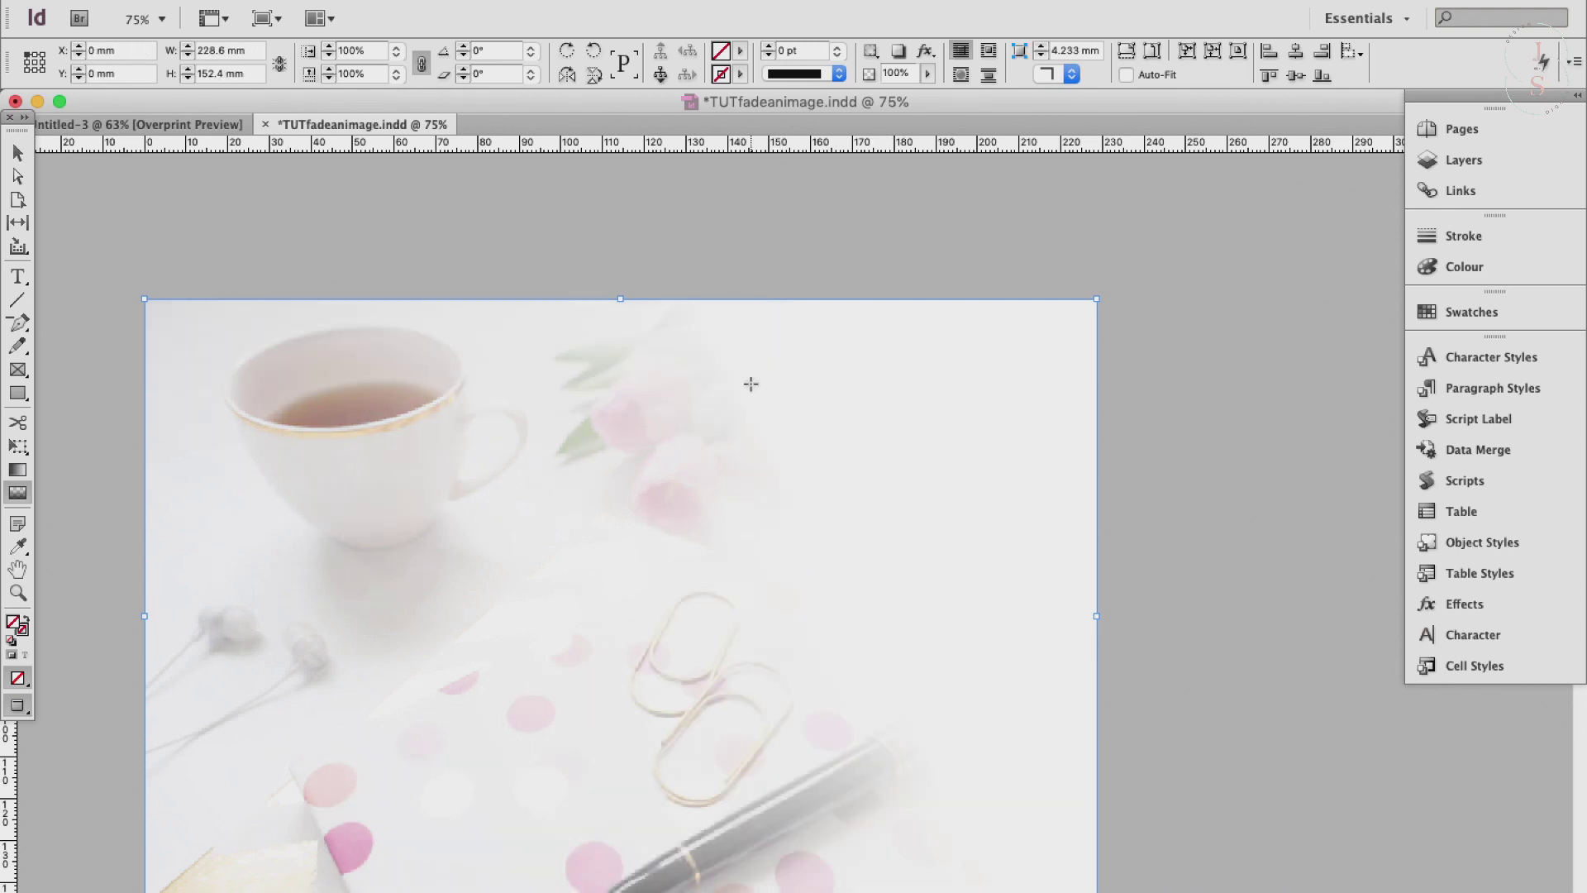
drag(736, 379, 1017, 500)
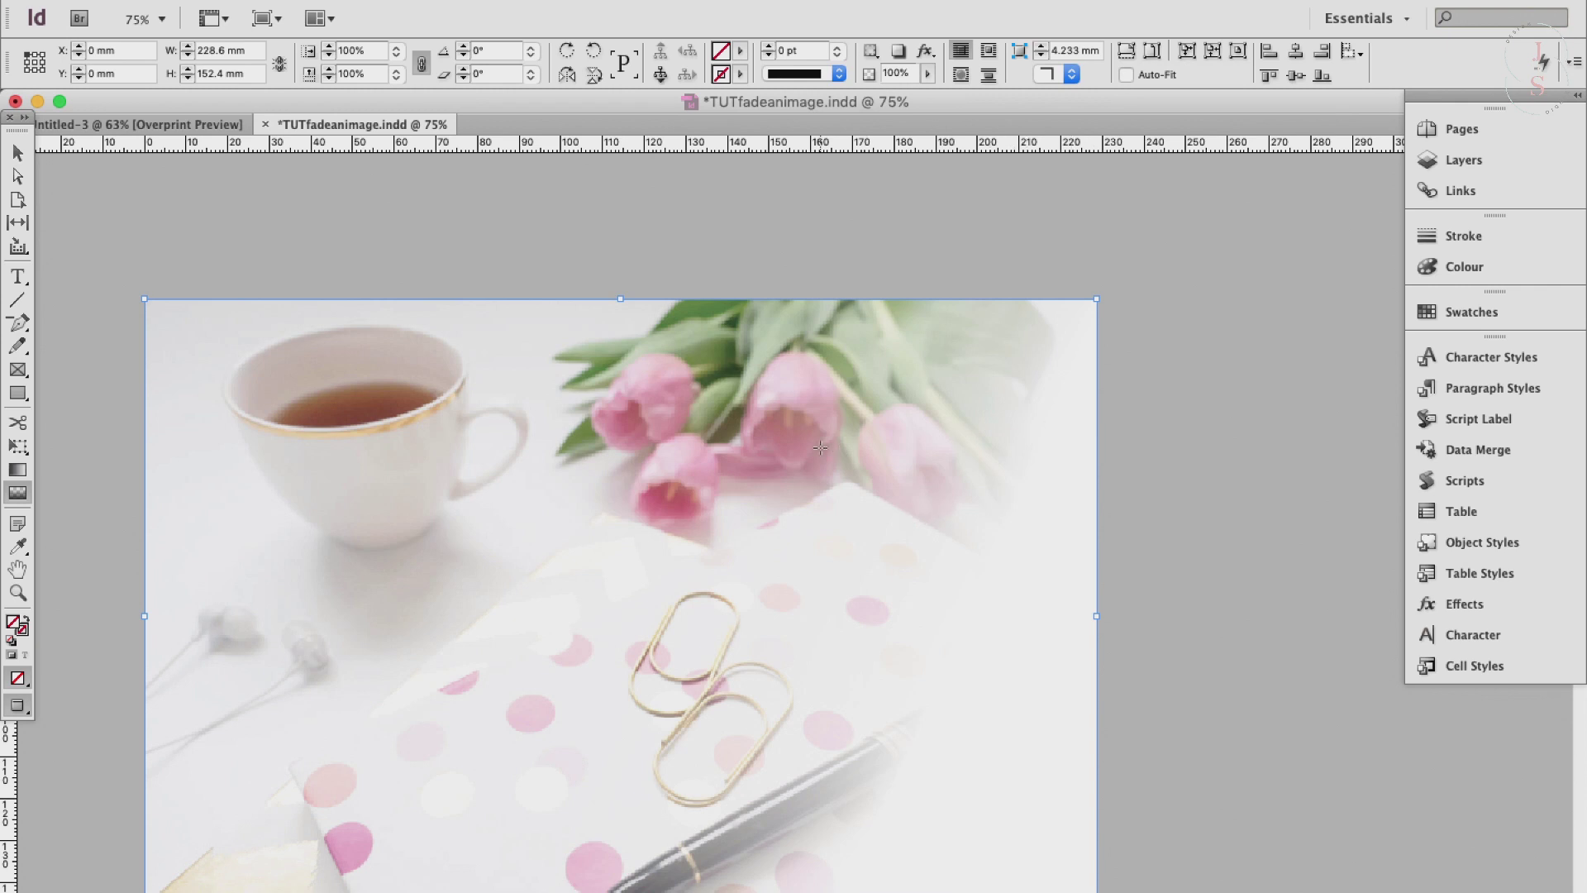
Settle on a fade running from the teacup toward the lower right.
drag(614, 374, 614, 627)
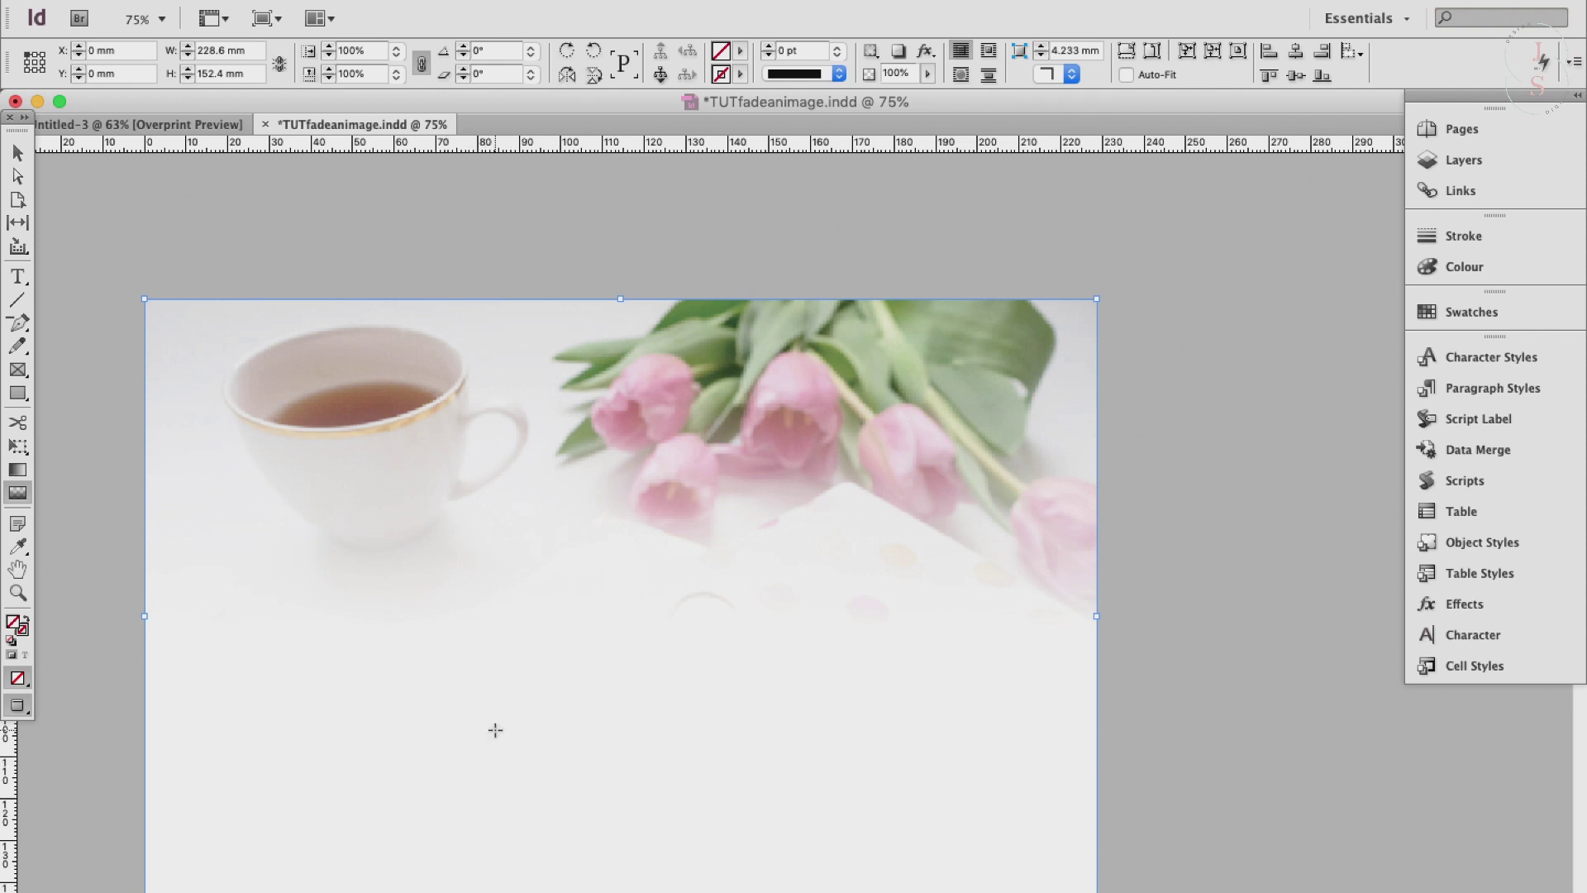
drag(585, 886, 588, 506)
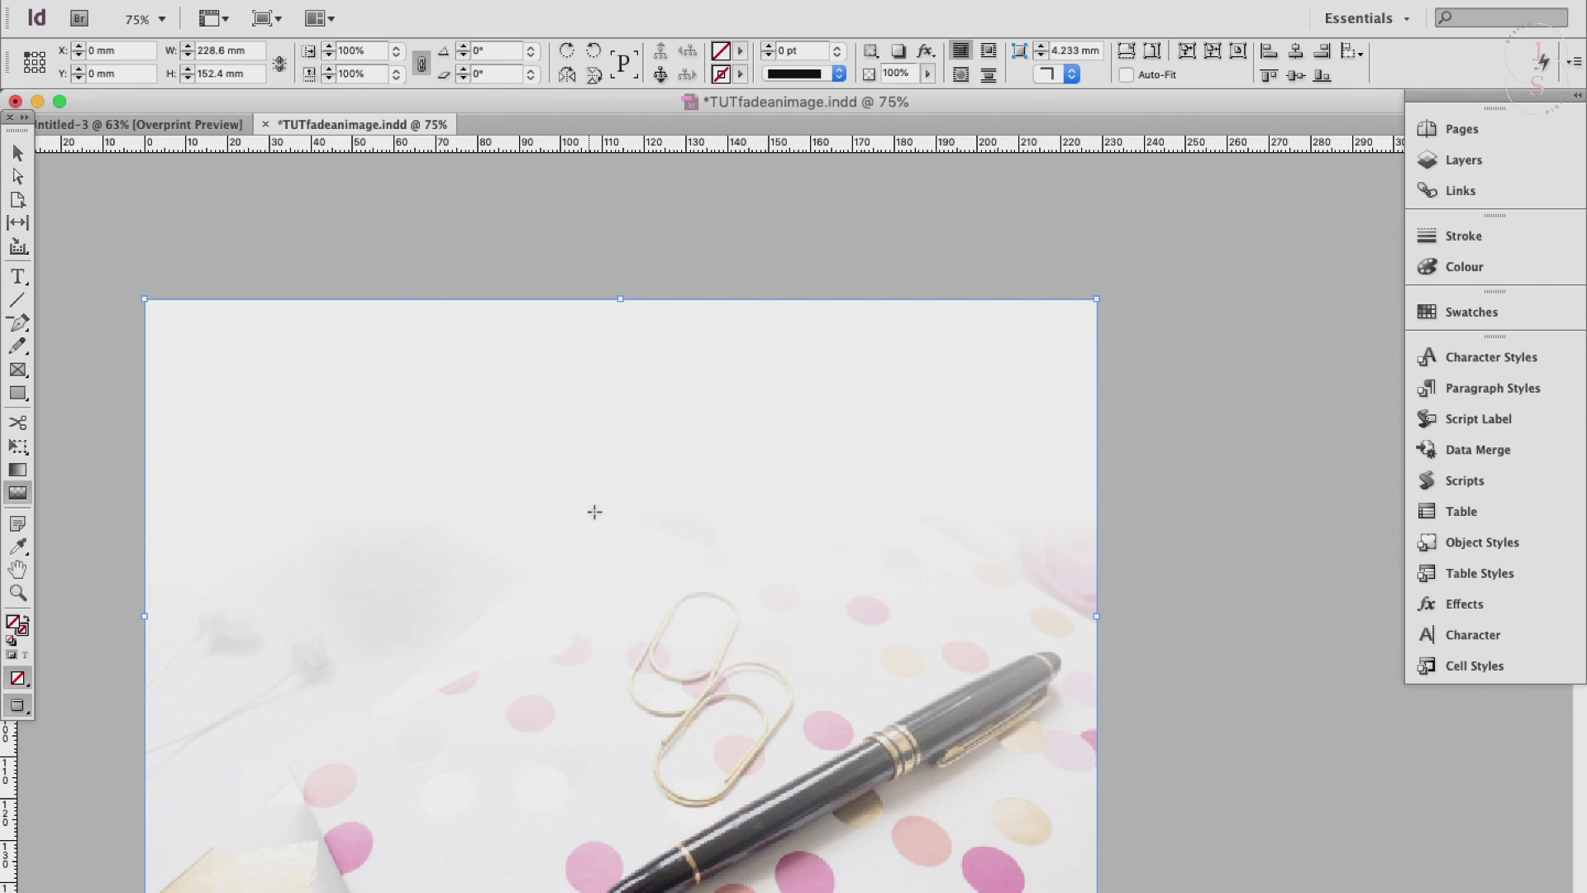
drag(981, 449, 677, 601)
drag(299, 679, 755, 668)
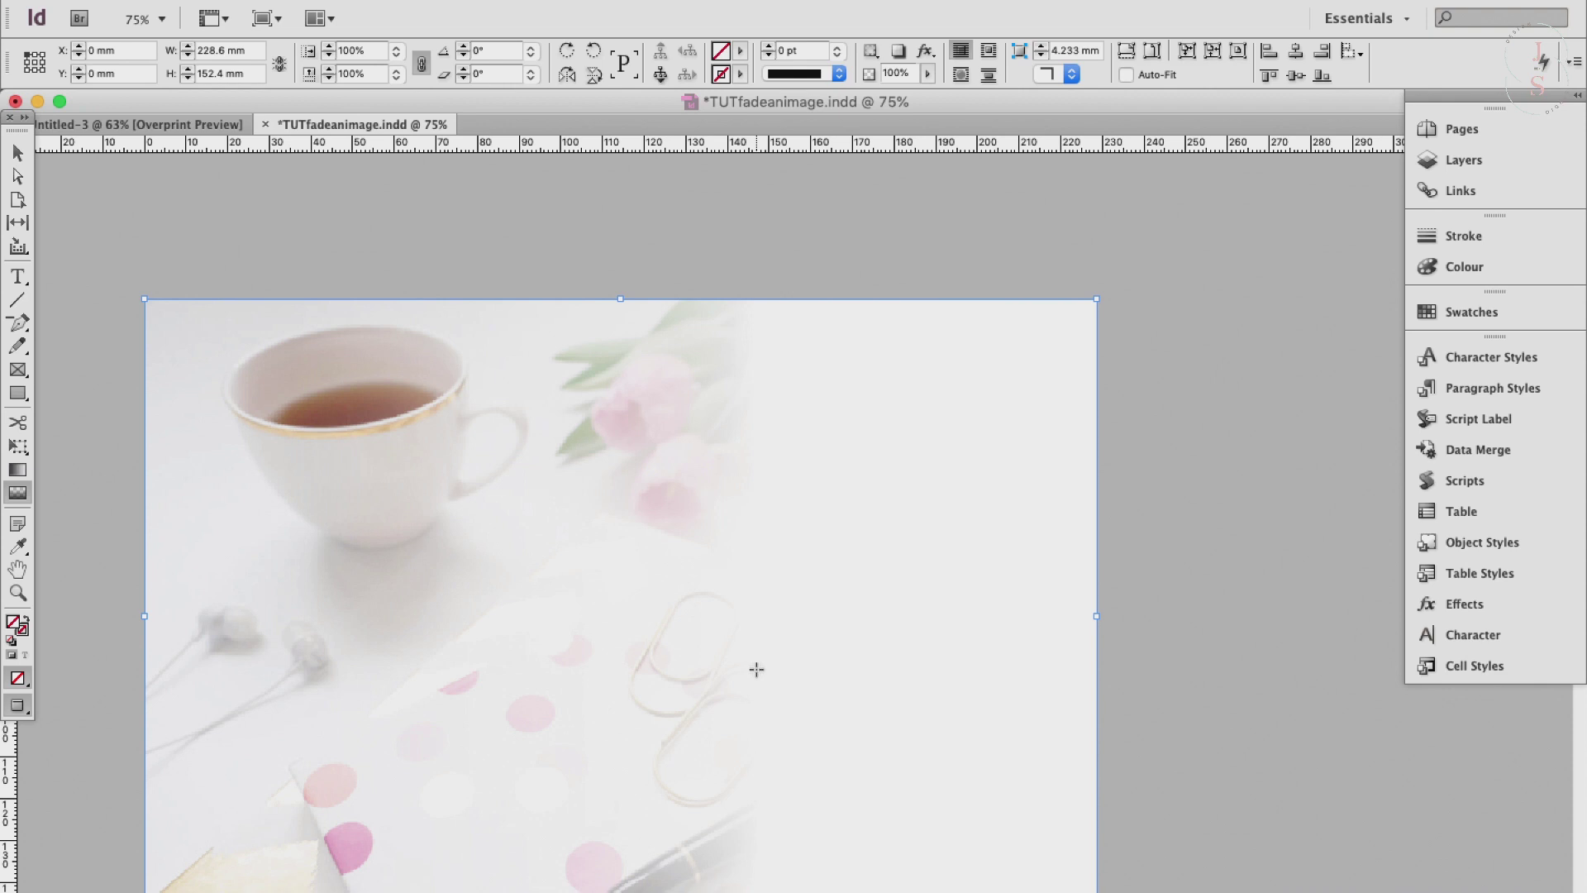
drag(380, 514, 652, 719)
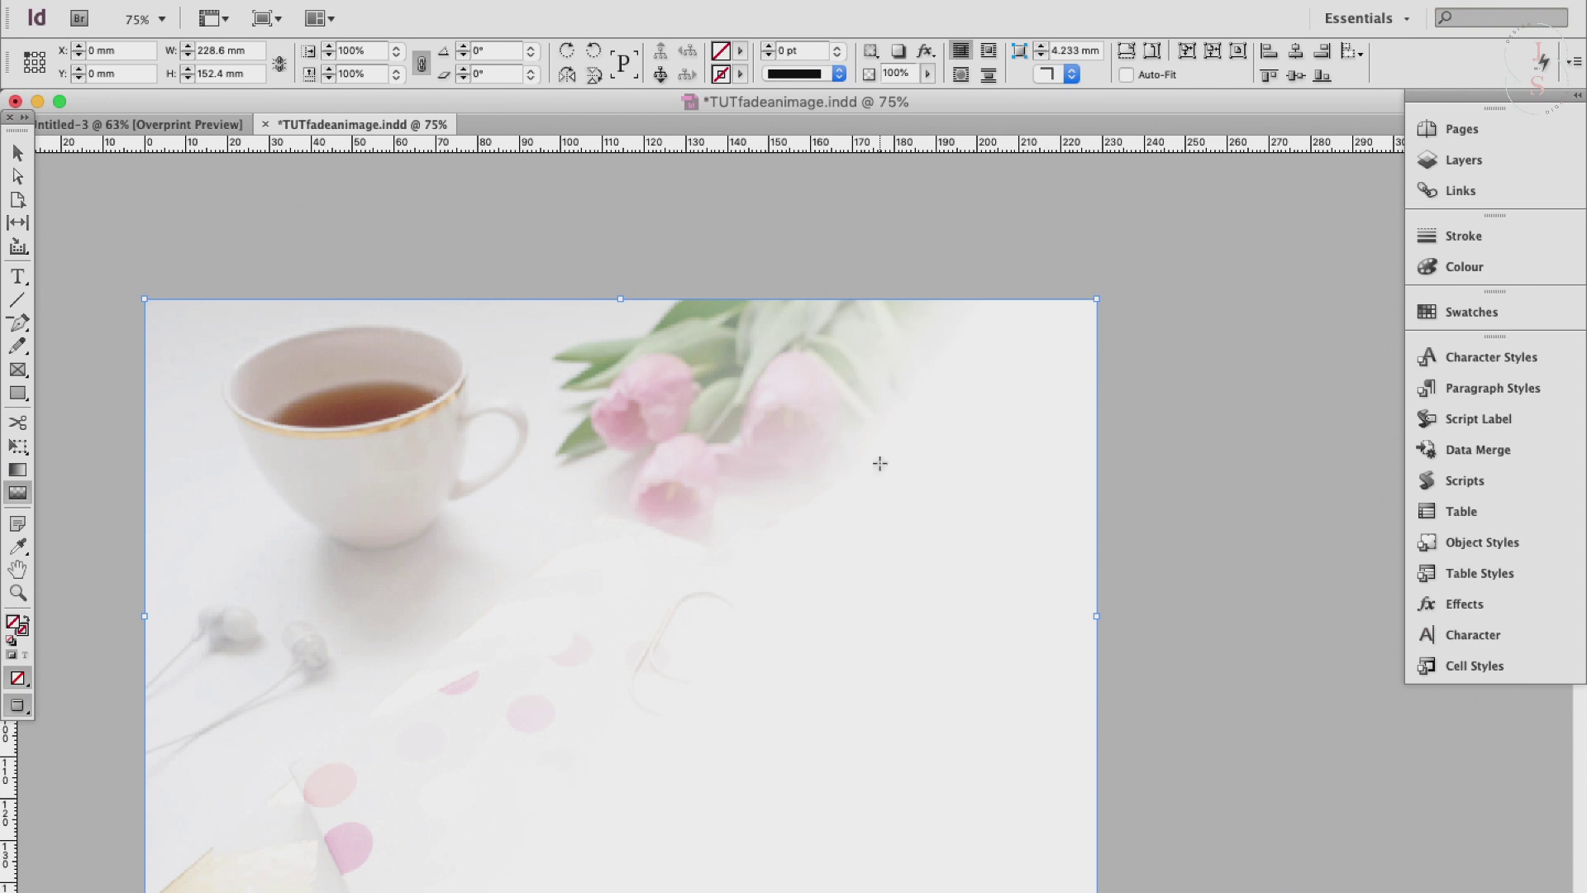
Open the Effects panel for the faded photo and show its fx effects menu.
click(1465, 607)
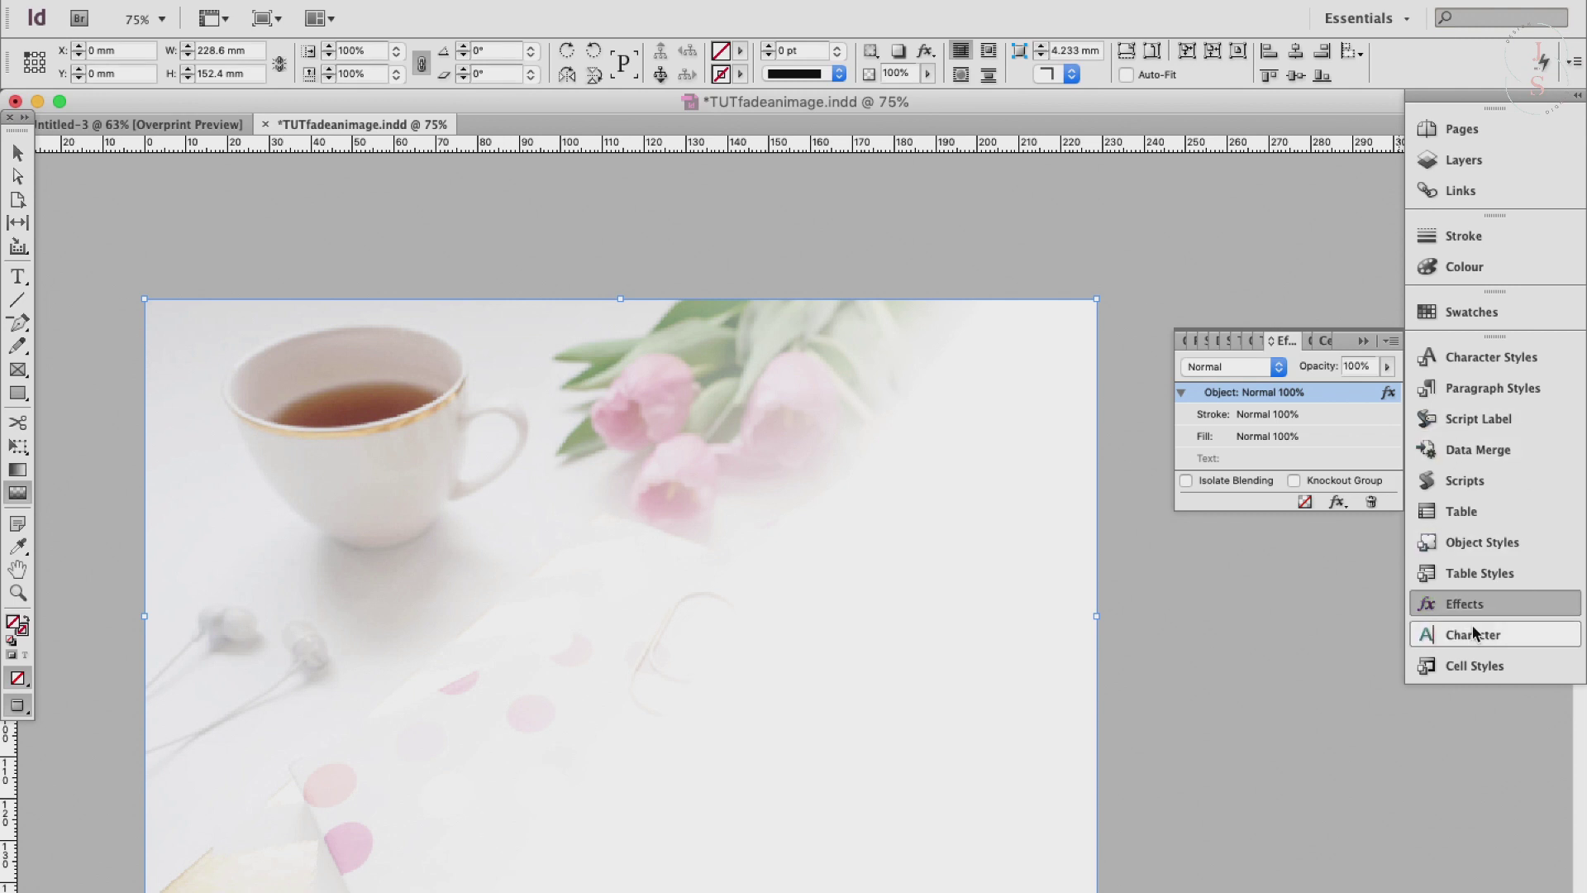
click(562, 0)
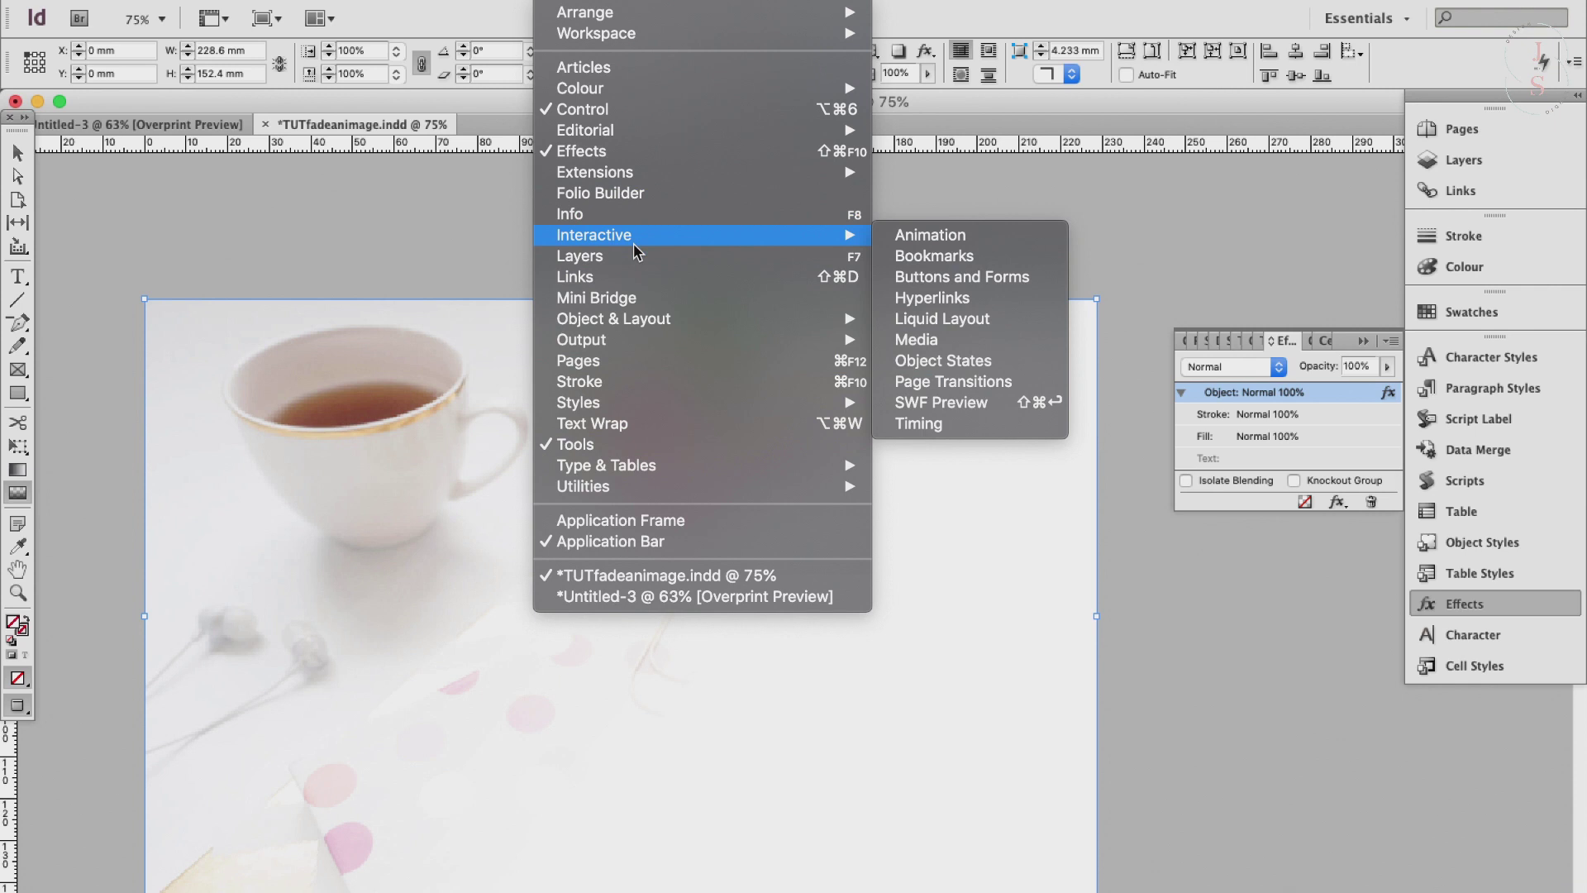
click(1095, 390)
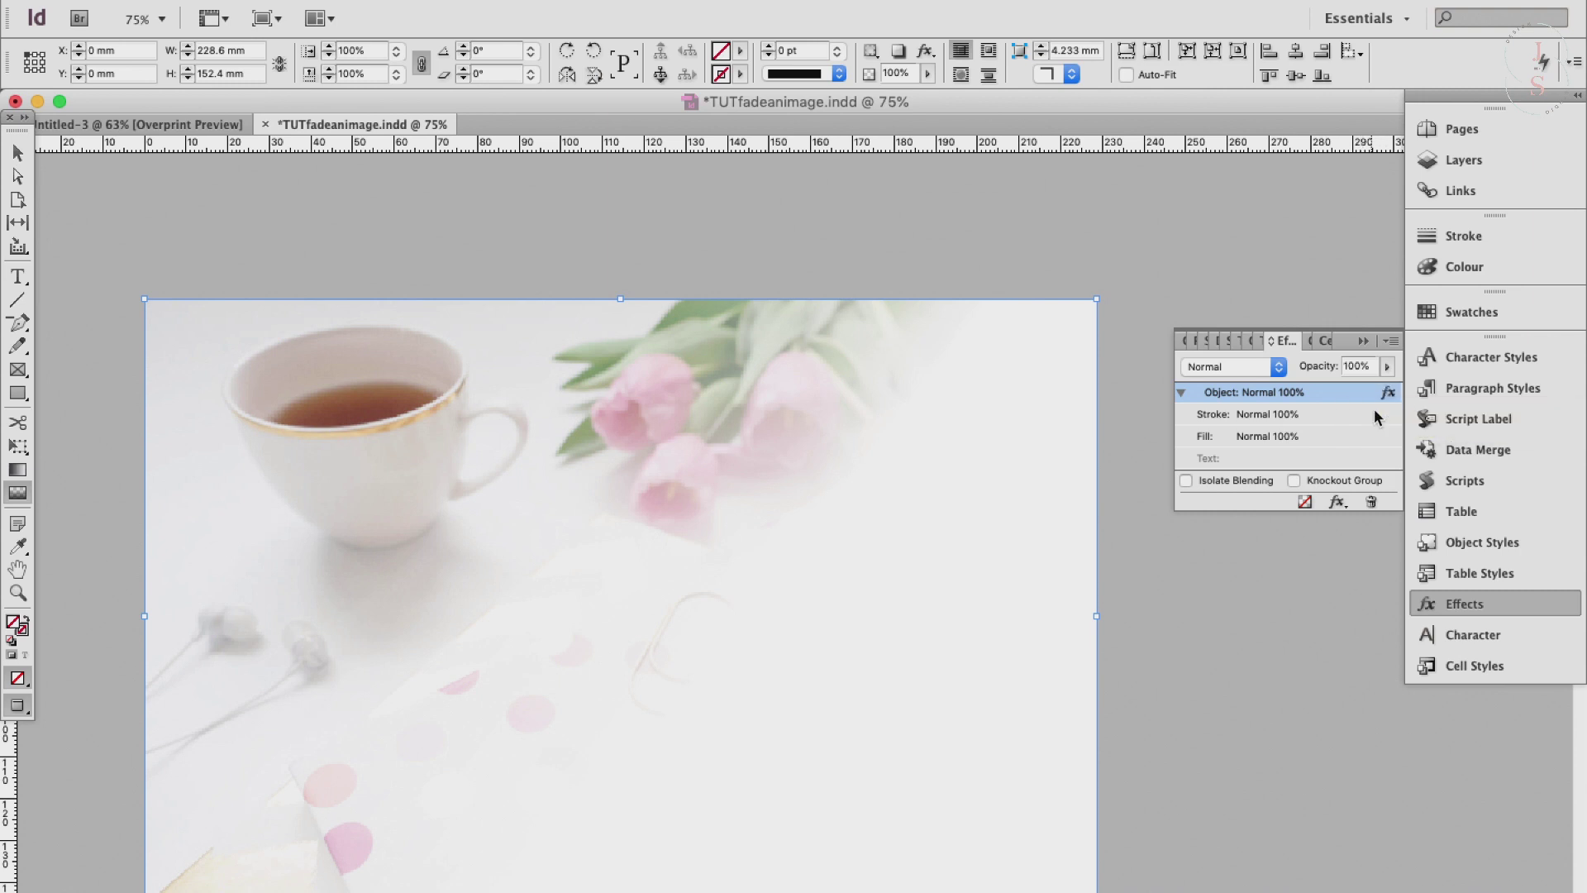
click(1336, 503)
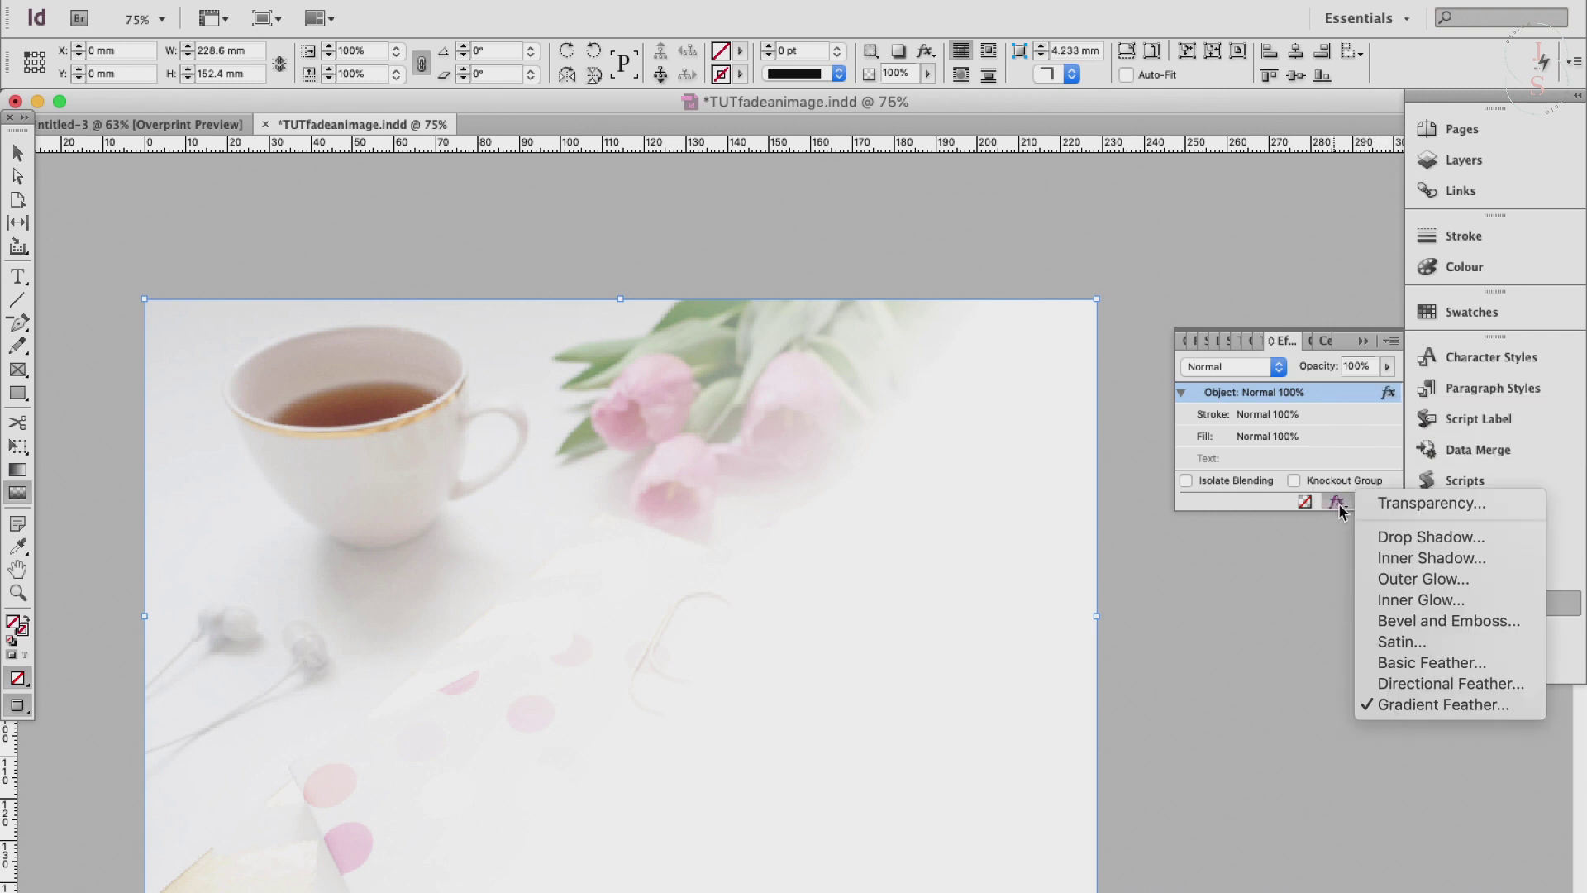
Toggle the Linear -37.6° Gradient Feather off and on to compare, then cancel.
click(1410, 703)
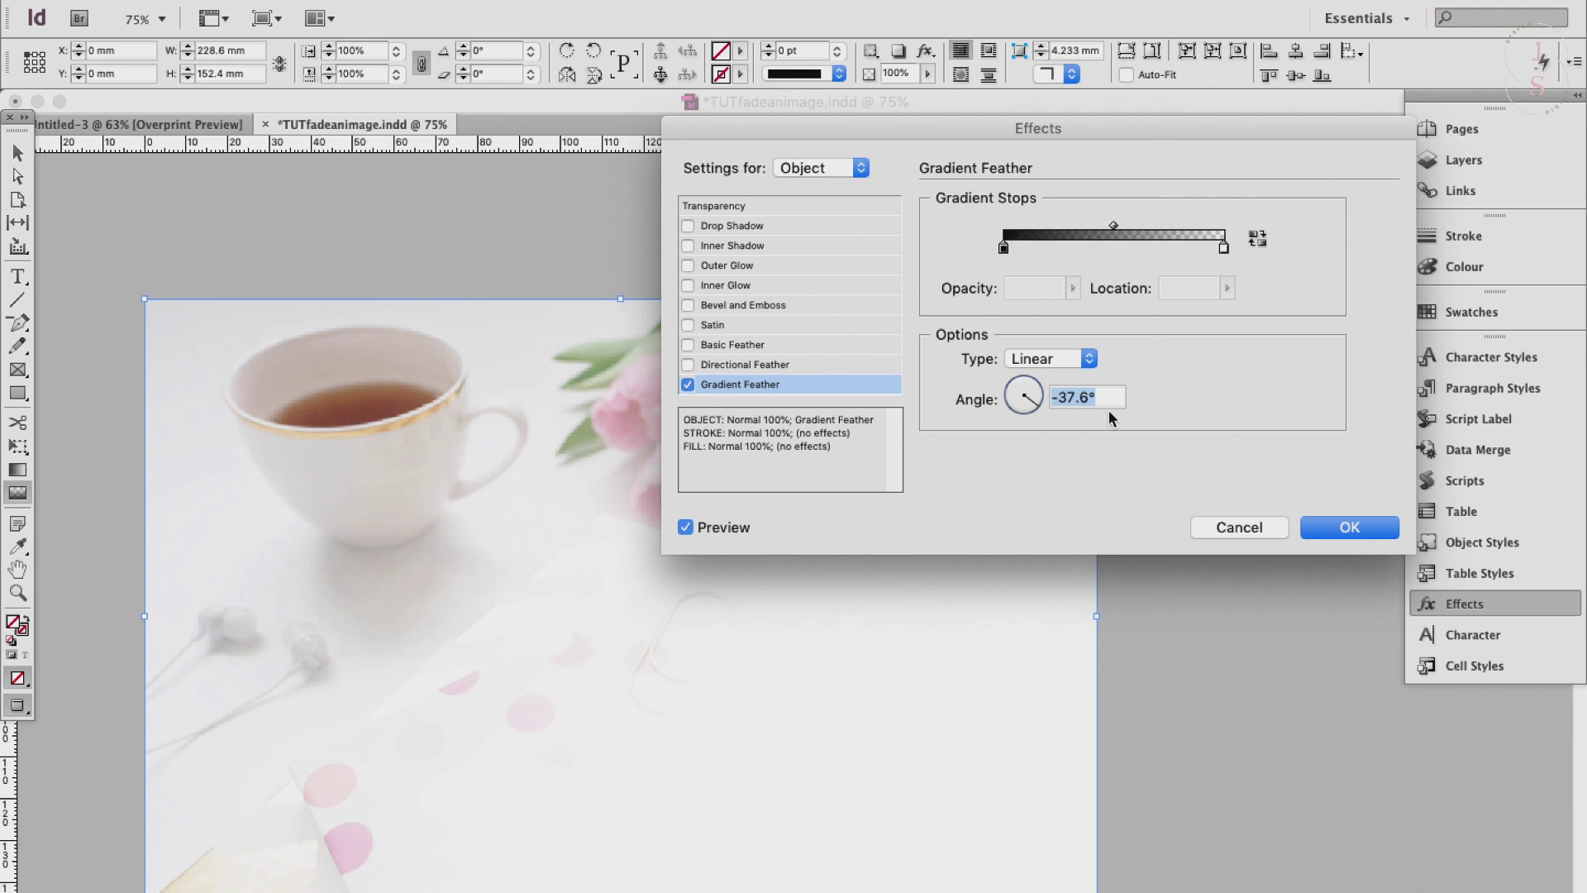
click(688, 384)
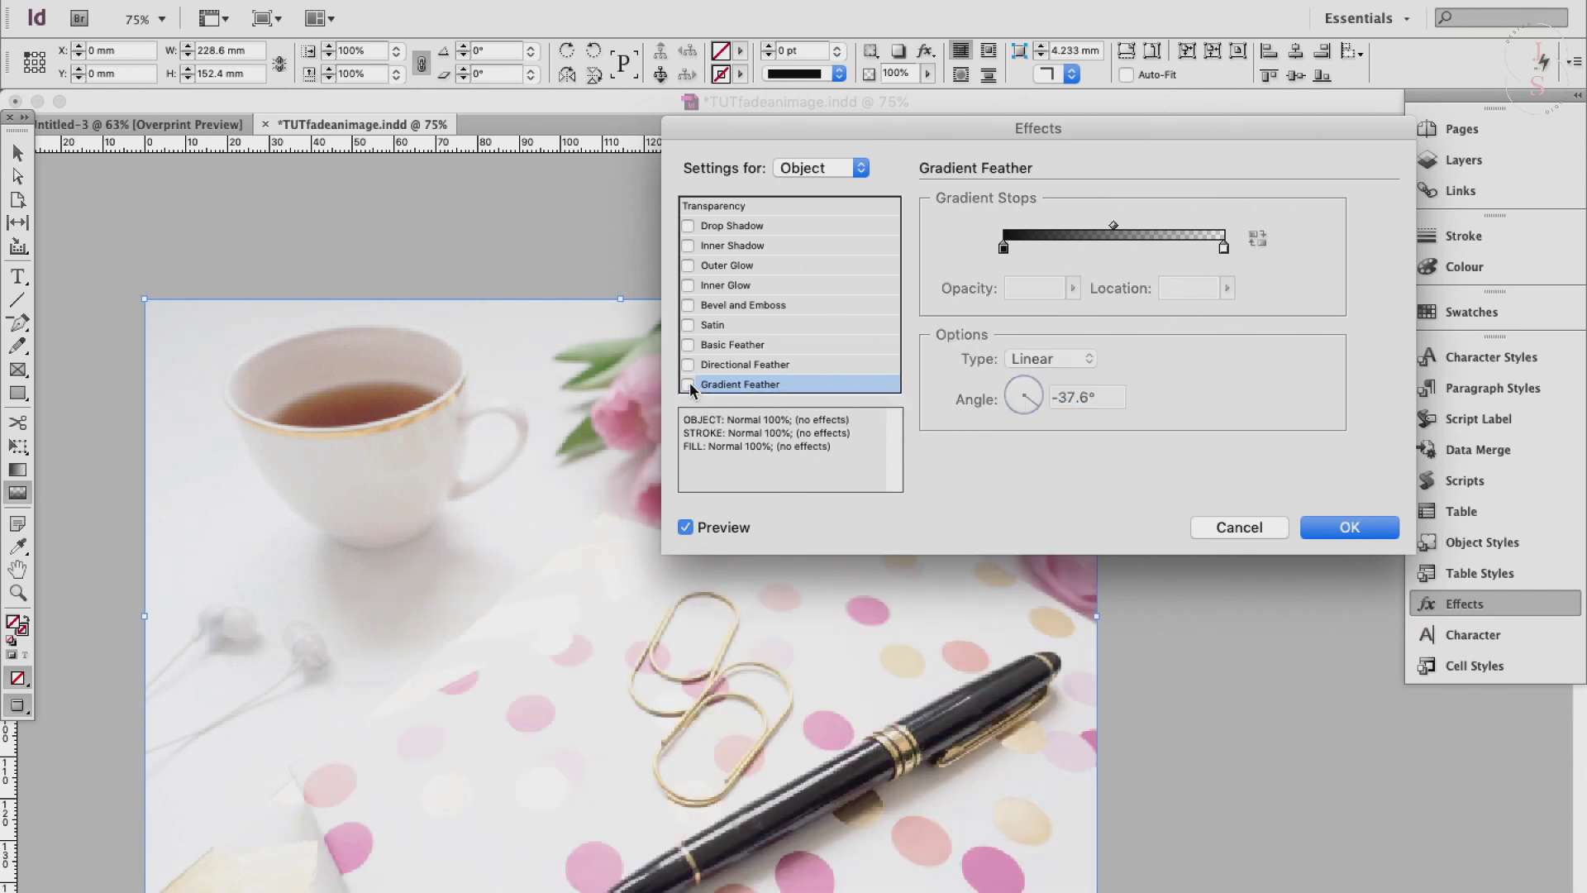
click(688, 383)
click(689, 383)
click(689, 384)
click(689, 383)
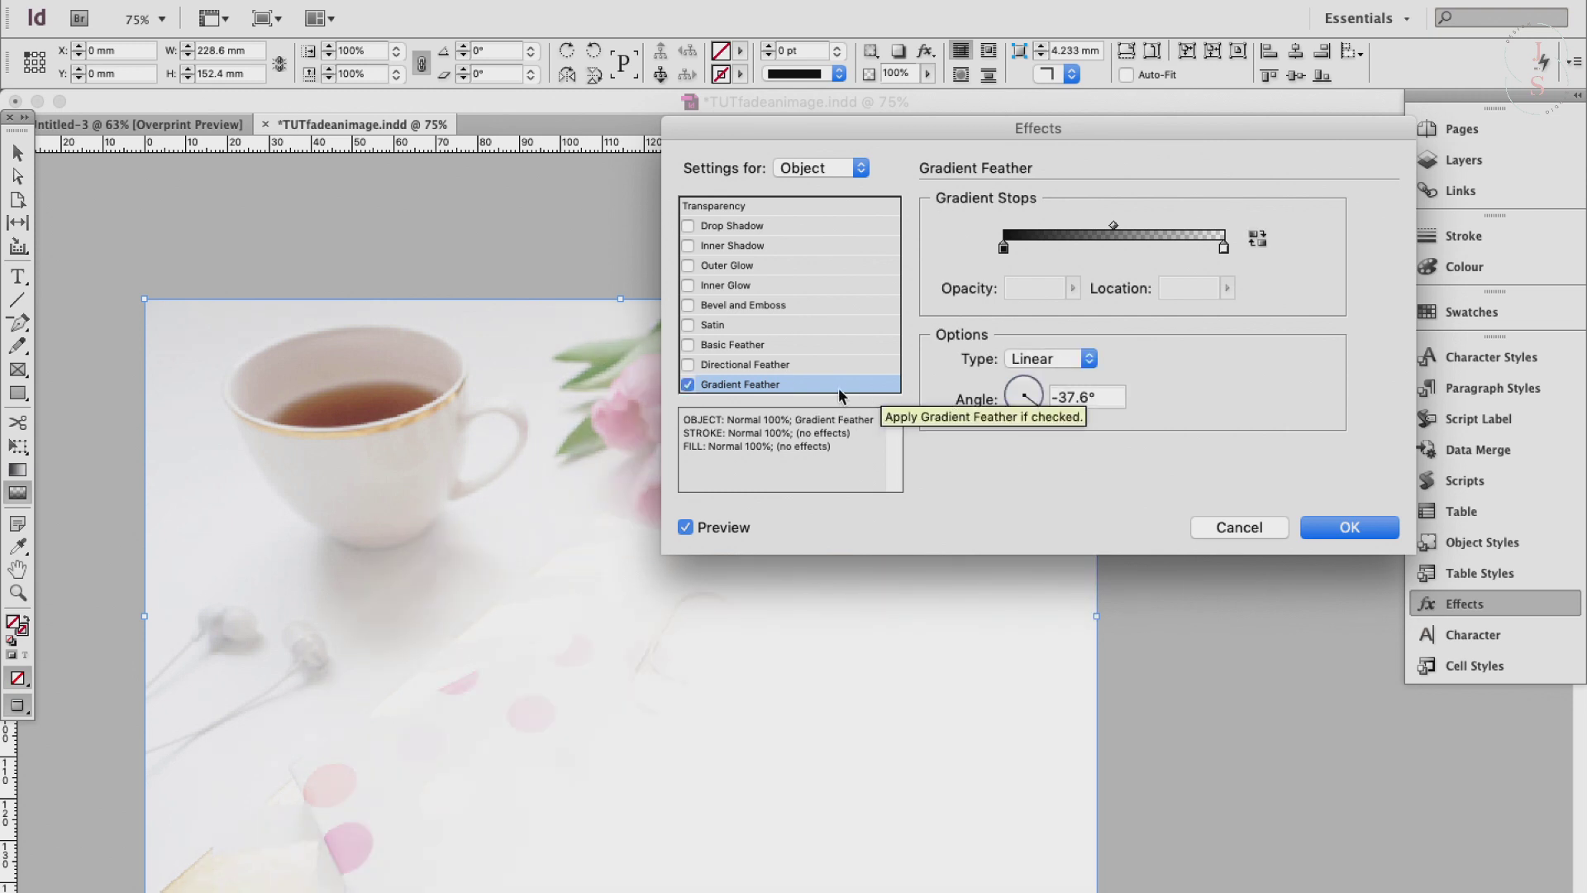
click(687, 385)
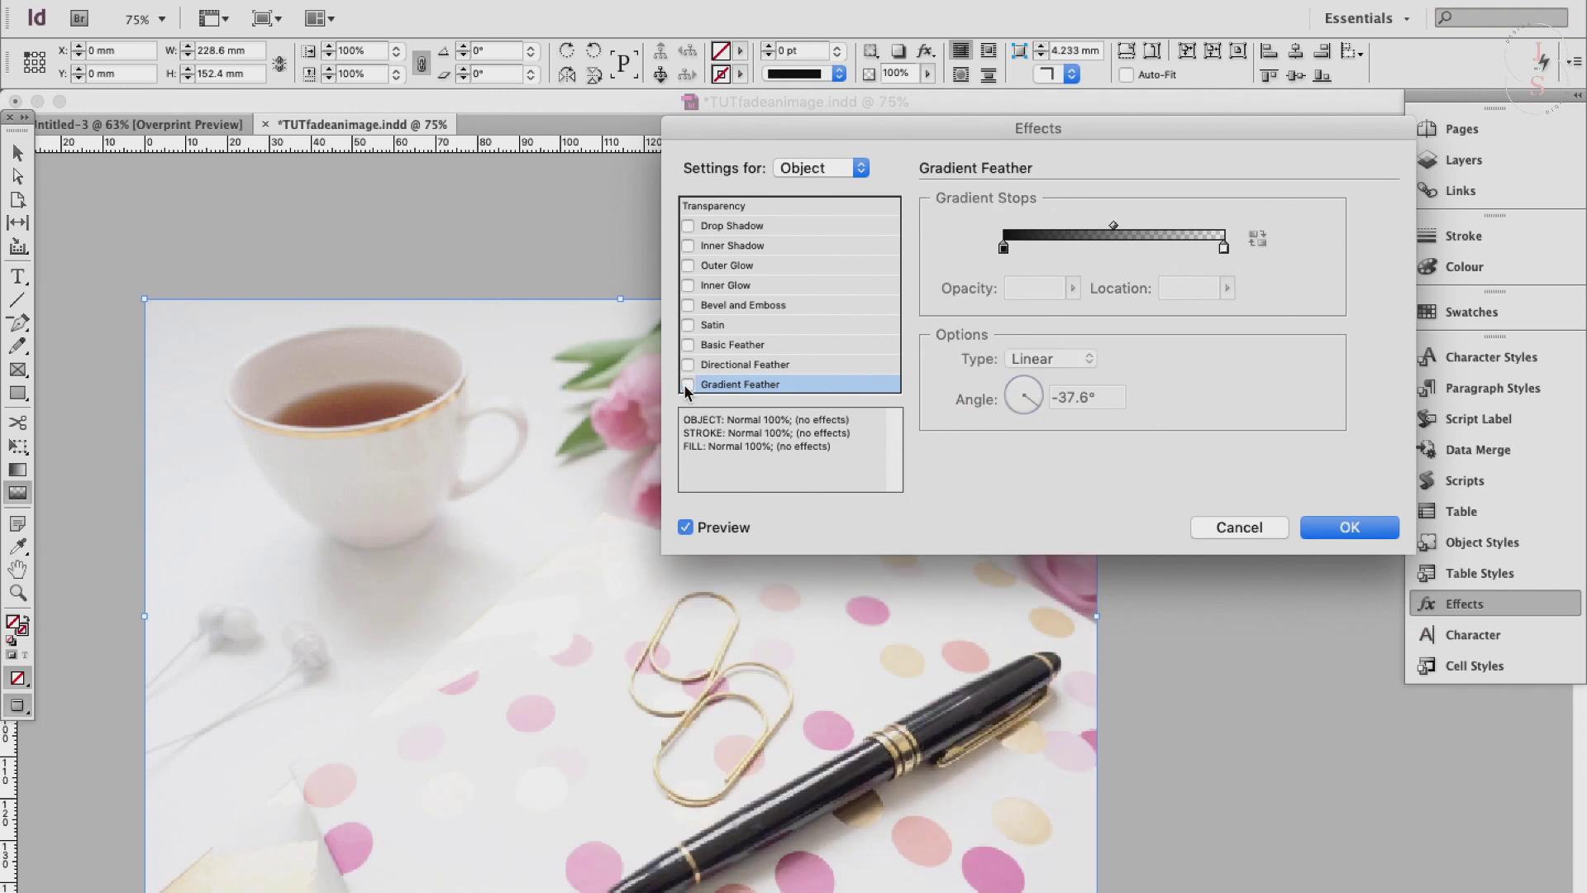
click(687, 385)
click(1248, 530)
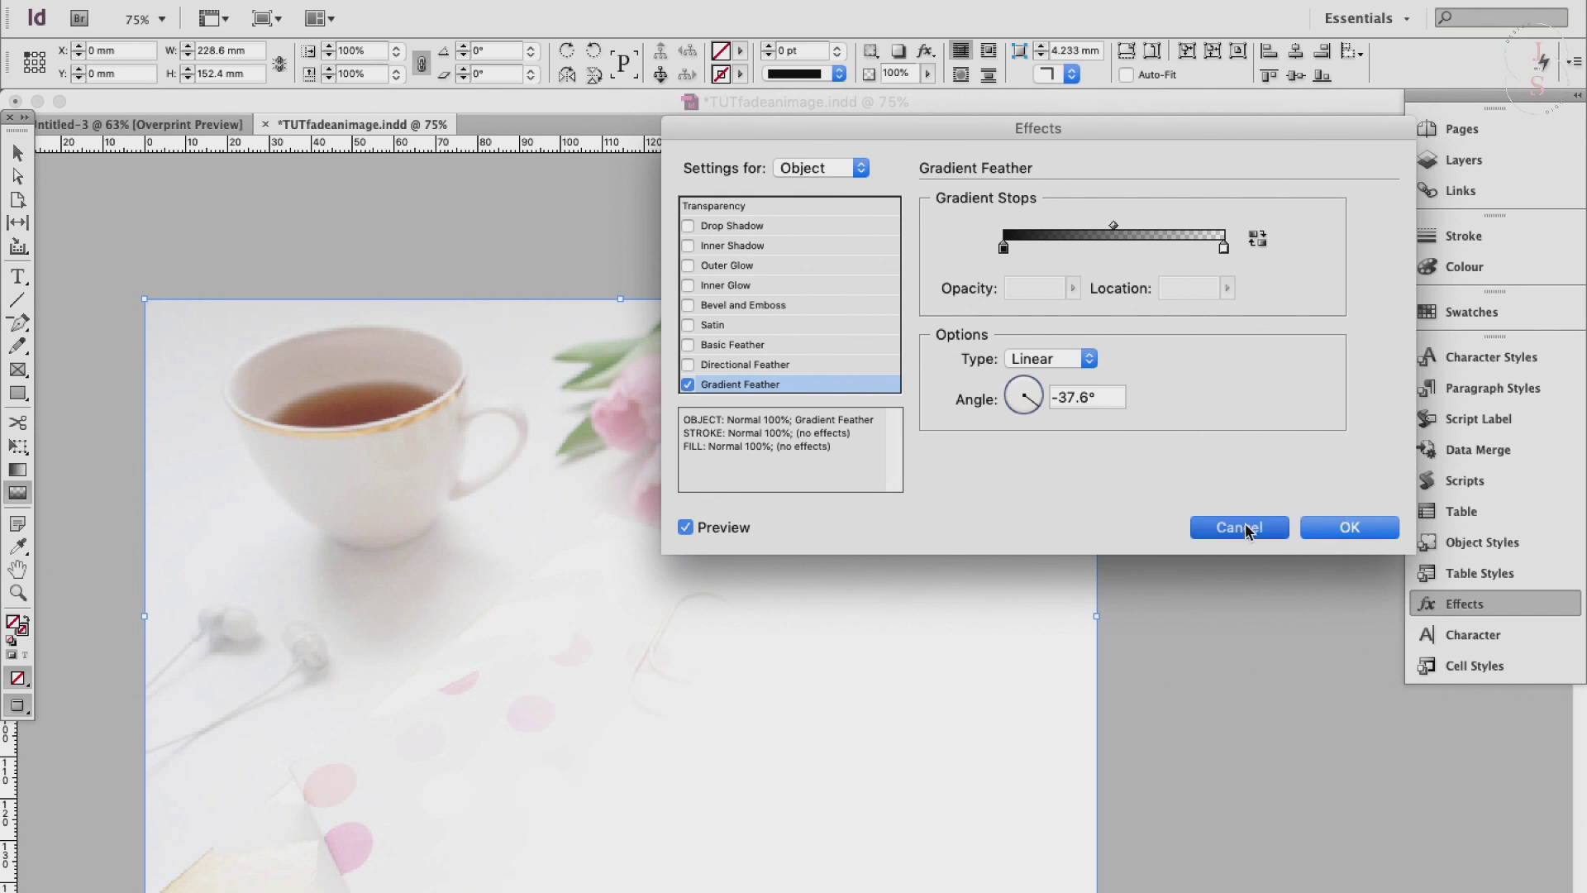